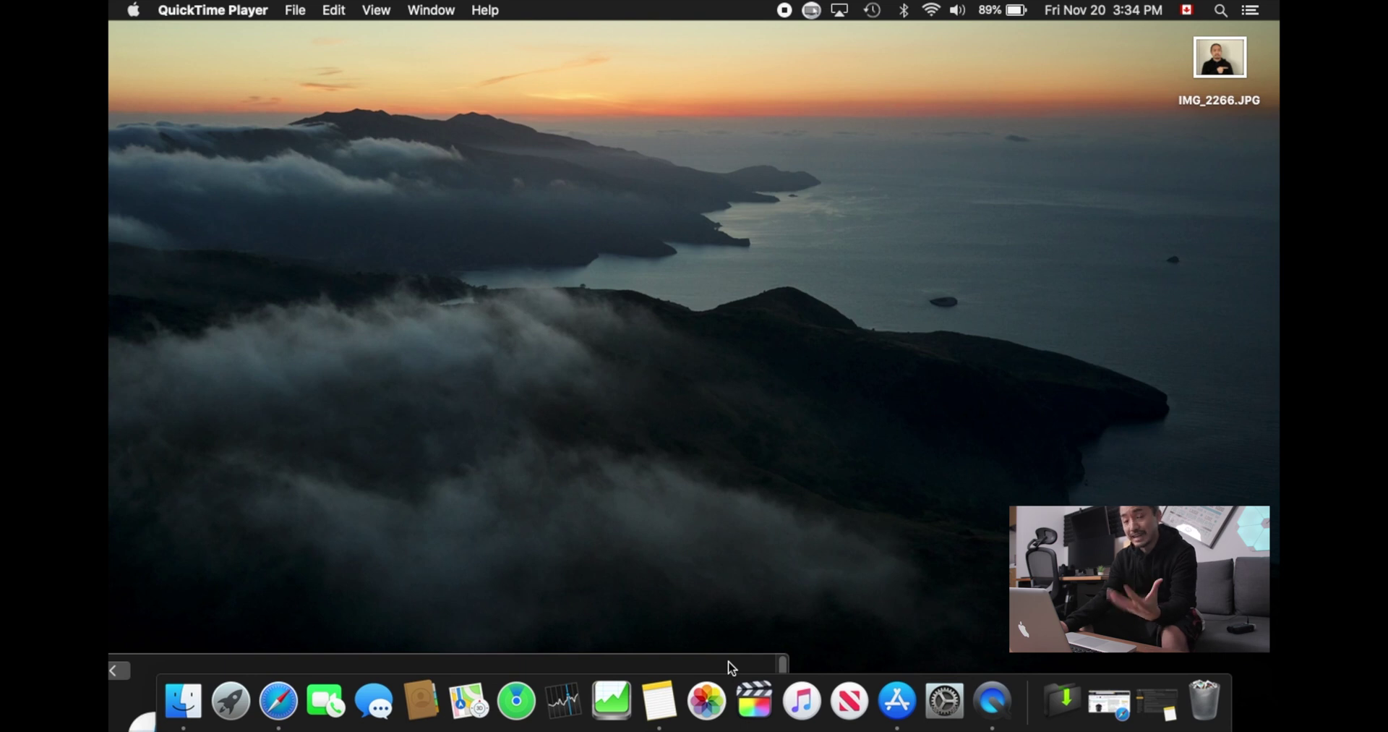
# Step: Launch Keynote from Launchpad
pyautogui.moveTo(731, 666); pyautogui.dragTo(782, 37)
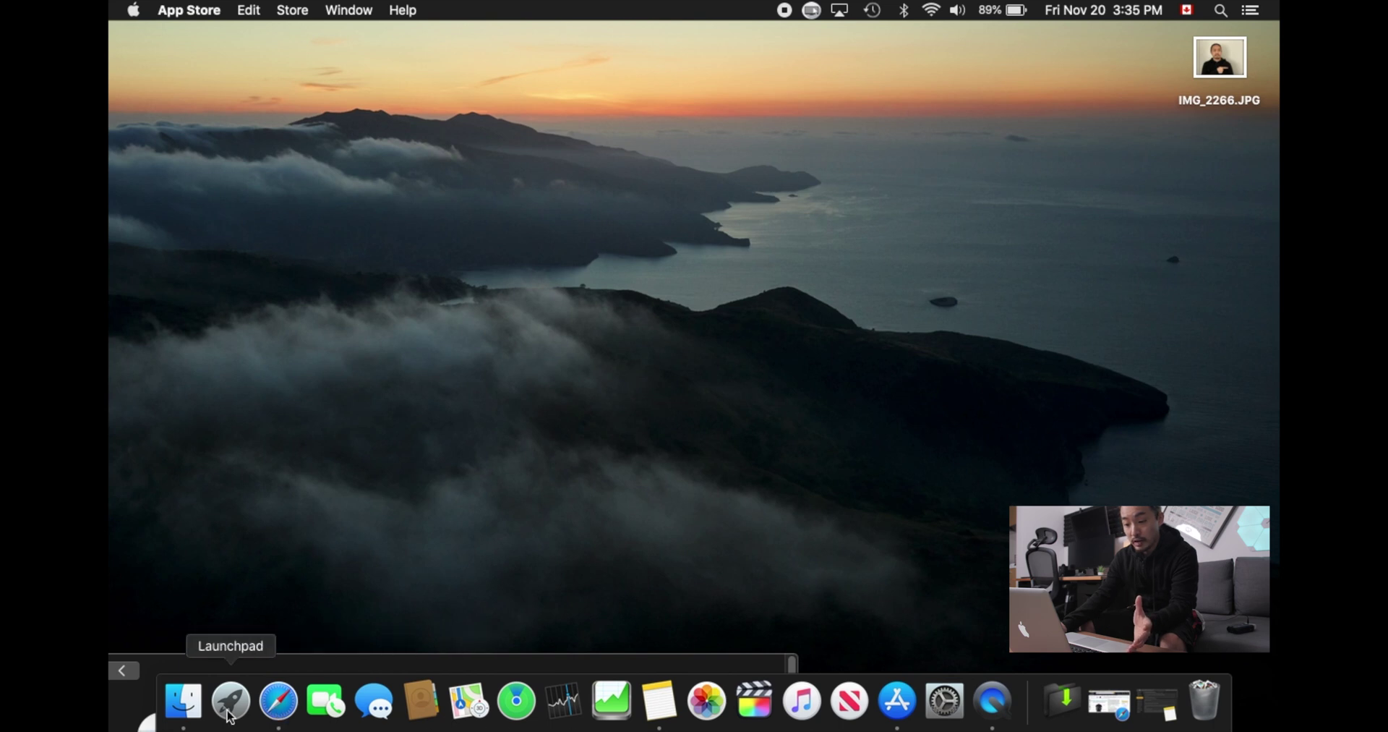
pyautogui.click(252, 682)
pyautogui.click(1254, 368)
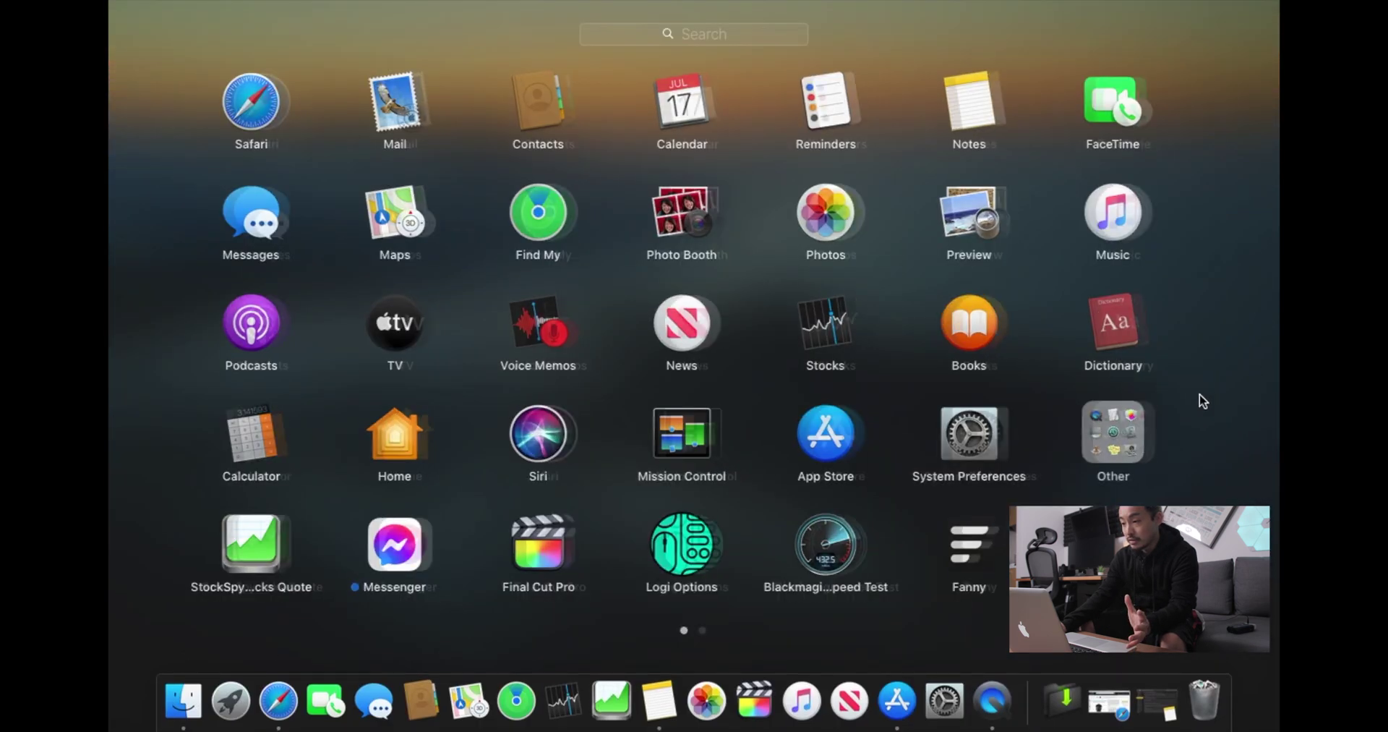
pyautogui.moveTo(1203, 397); pyautogui.dragTo(604, 229)
pyautogui.click(560, 120)
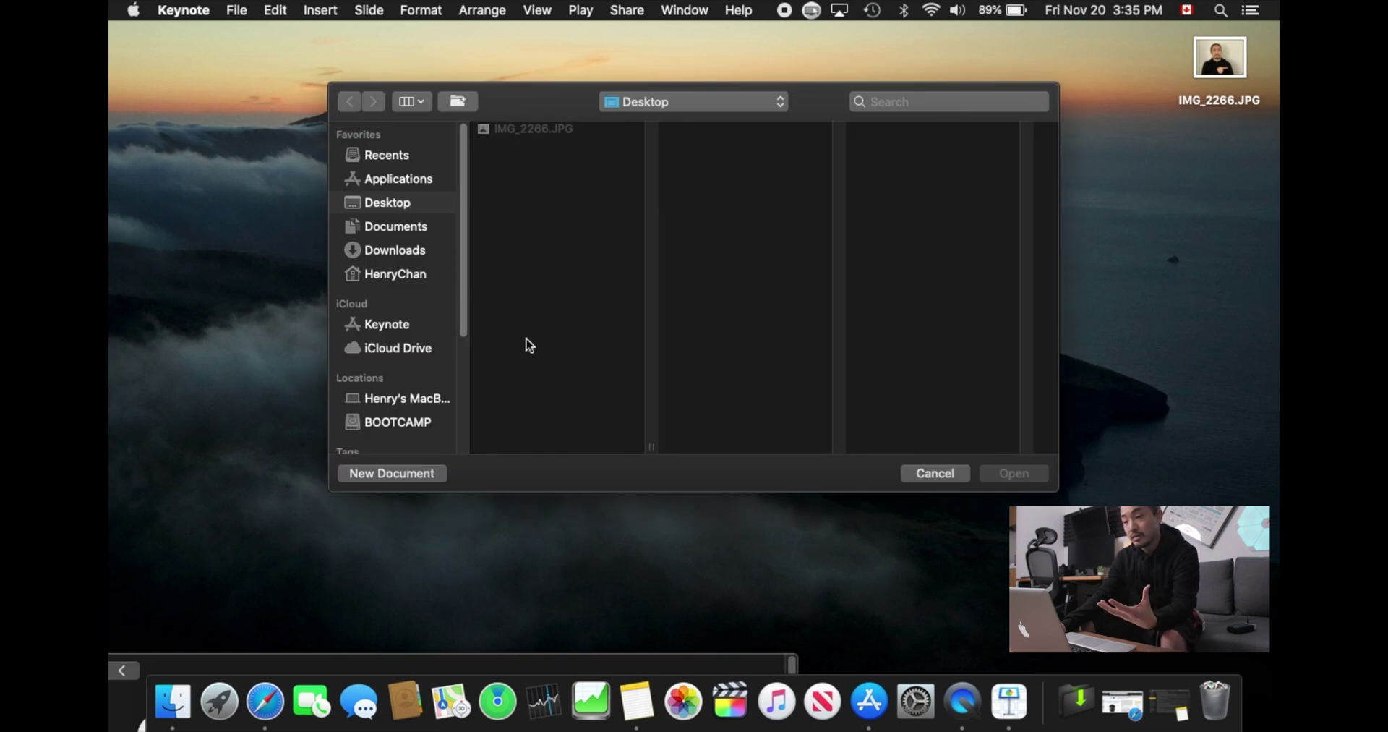
# Step: Create a new presentation from the Basic Black theme
pyautogui.click(434, 474)
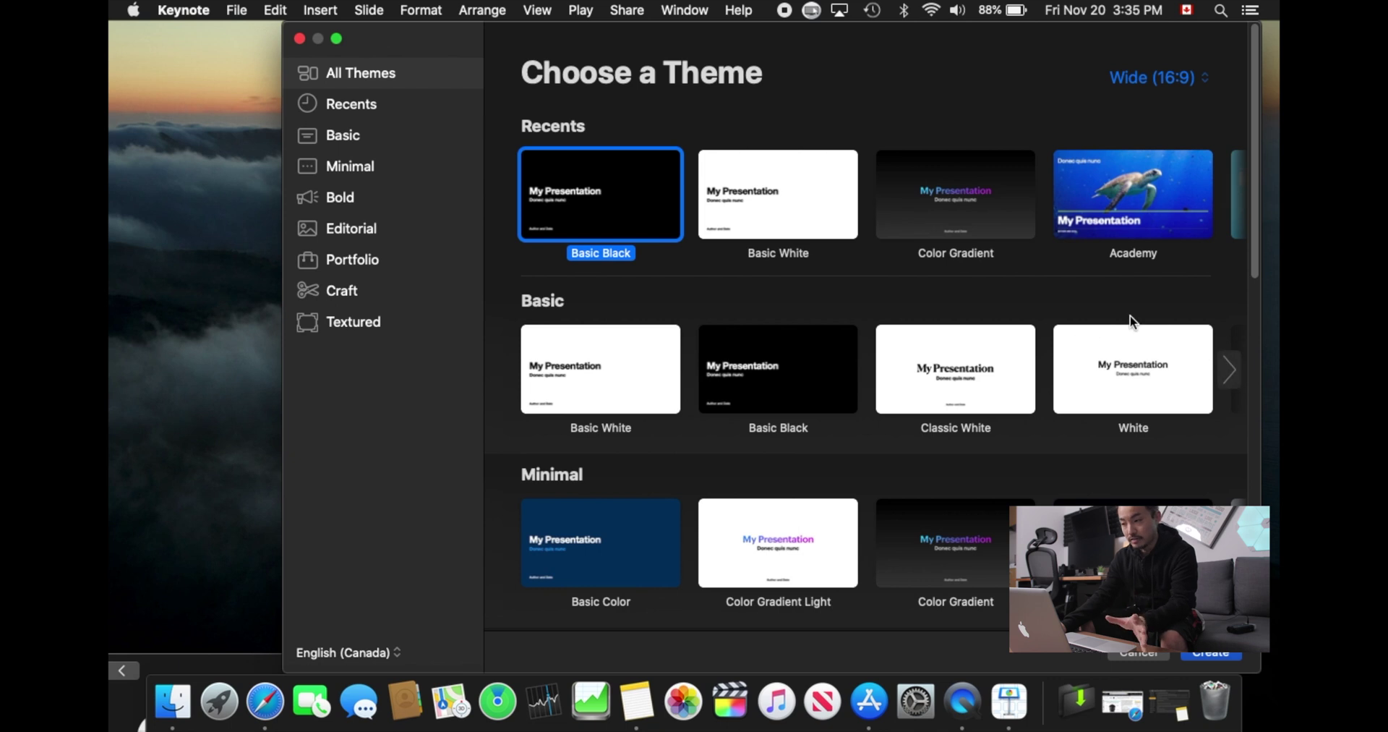
pyautogui.scroll(-5, 1130, 318)
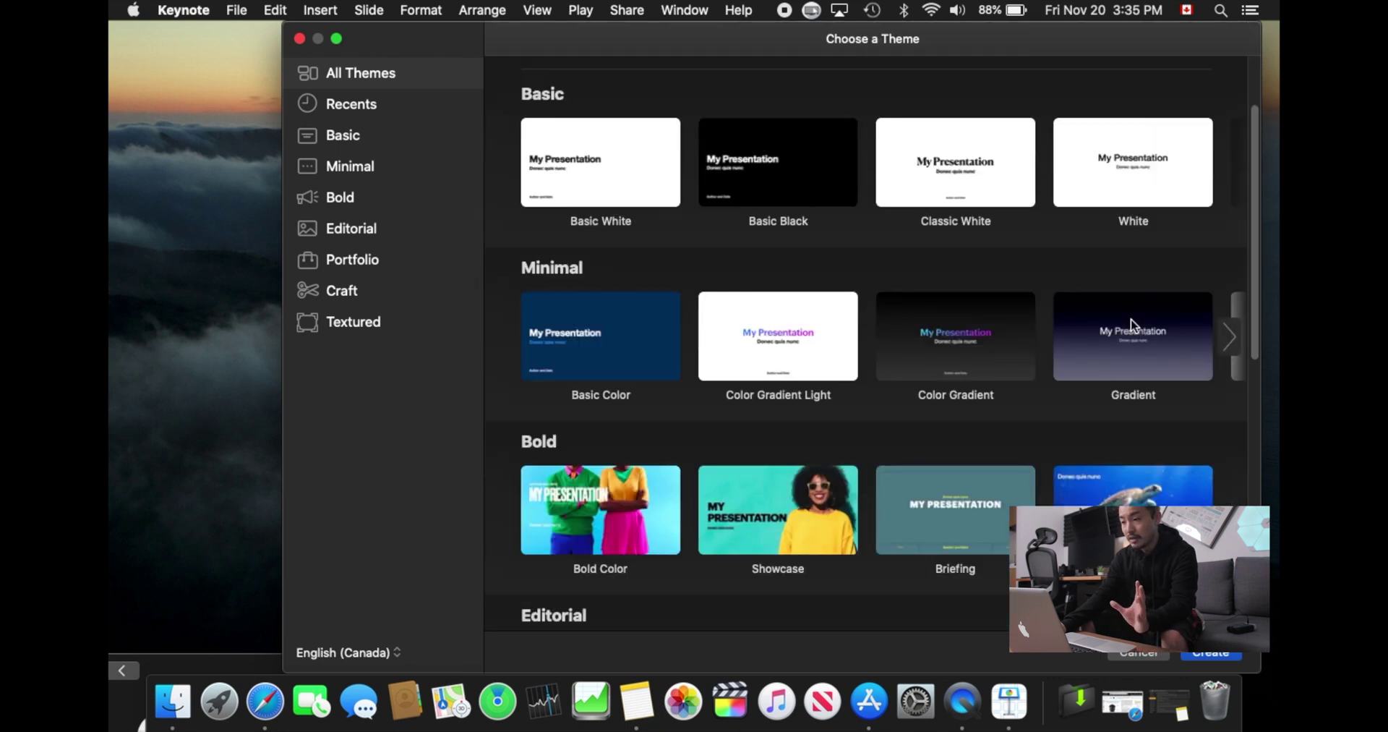
pyautogui.scroll(-1, 1077, 297)
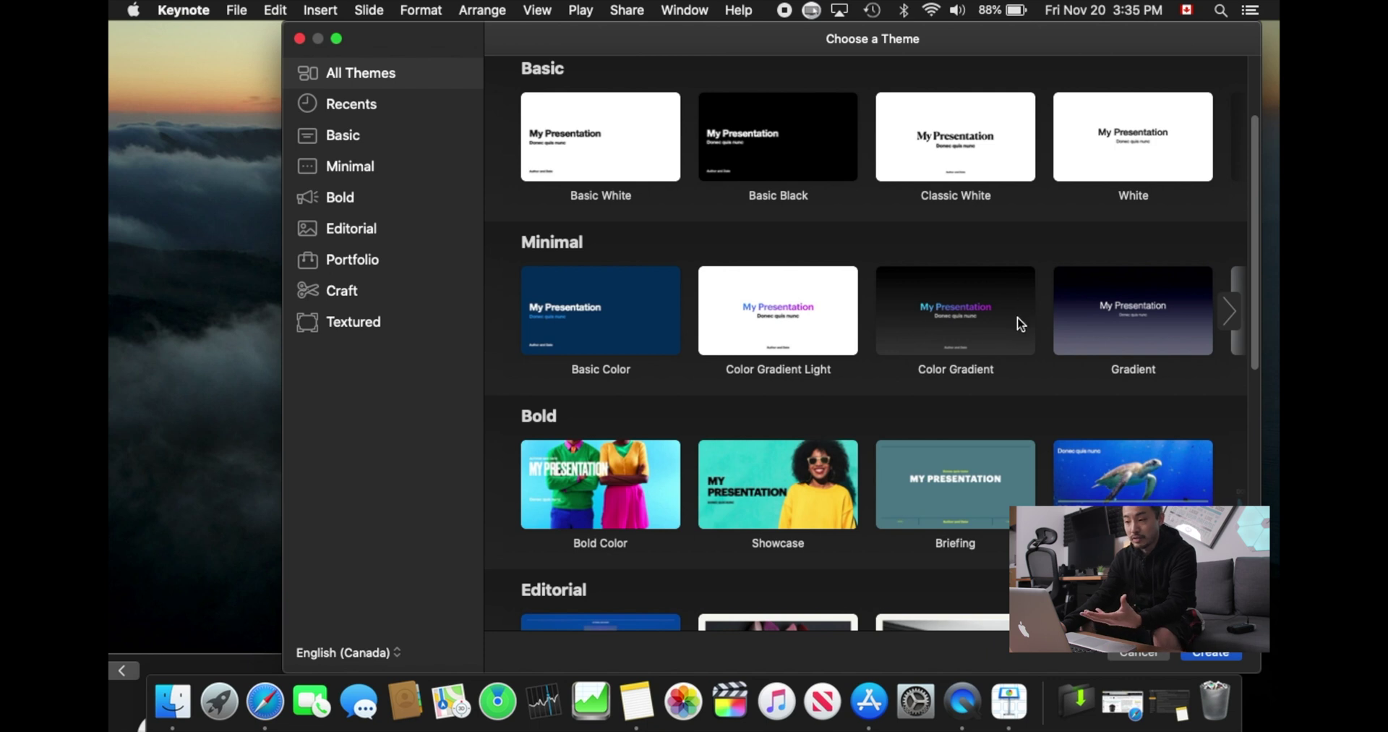
pyautogui.scroll(5, 846, 300)
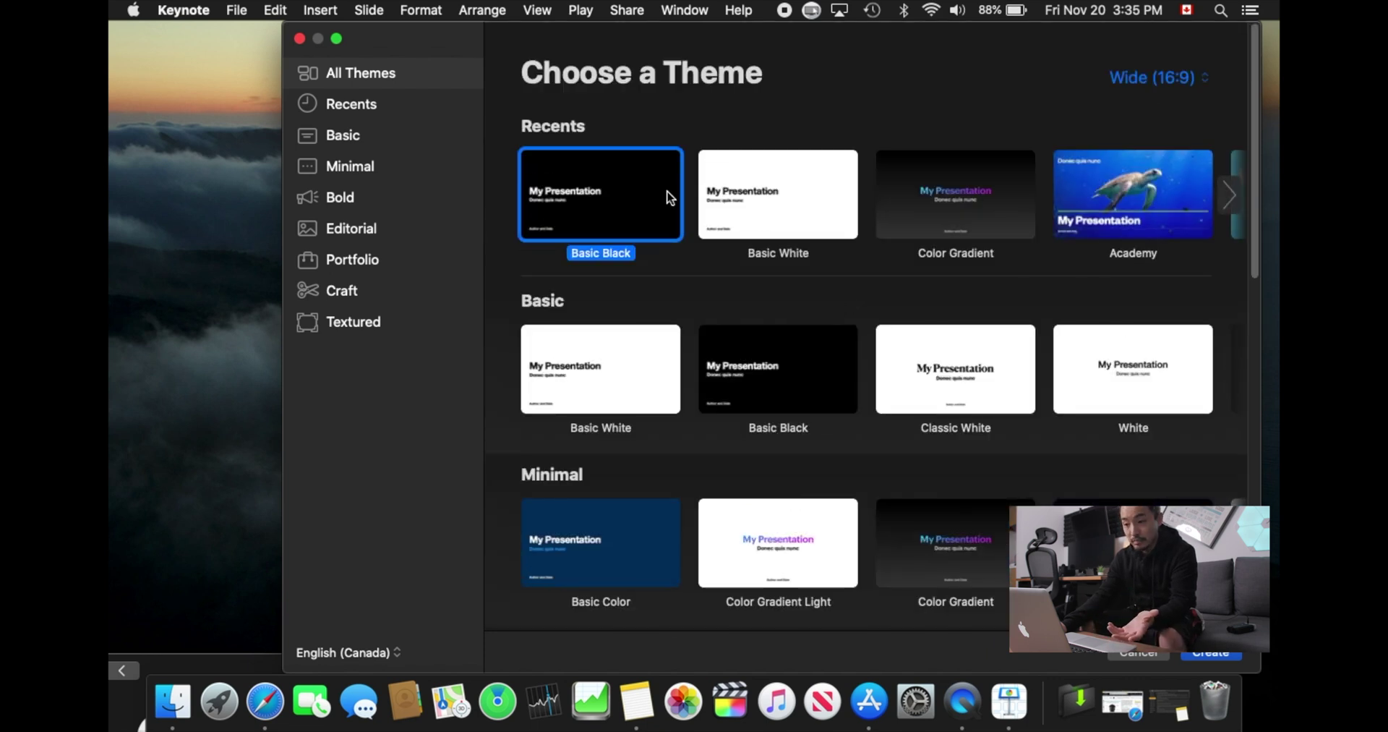
pyautogui.doubleClick(642, 224)
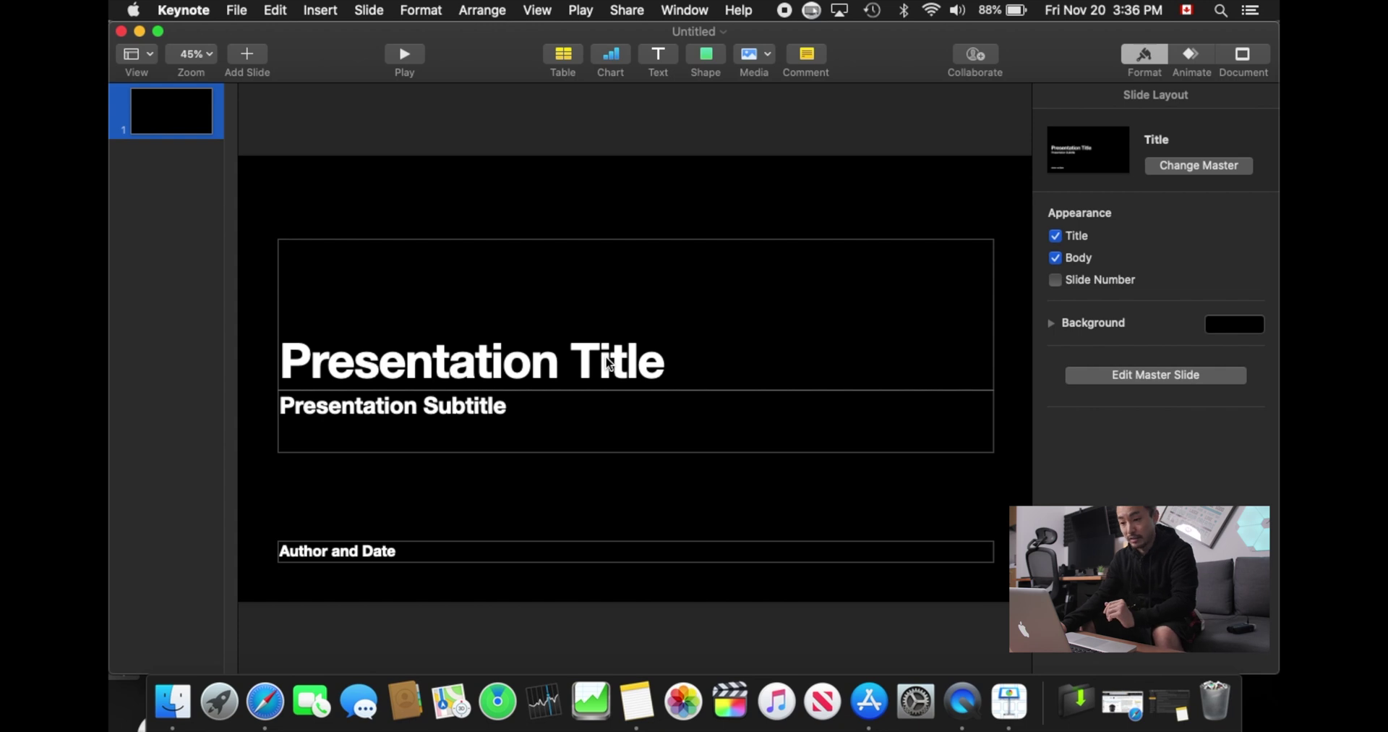
# Step: Delete the title, subtitle and Author and Date text boxes from the slide
pyautogui.click(609, 363)
pyautogui.press('BackSpace')
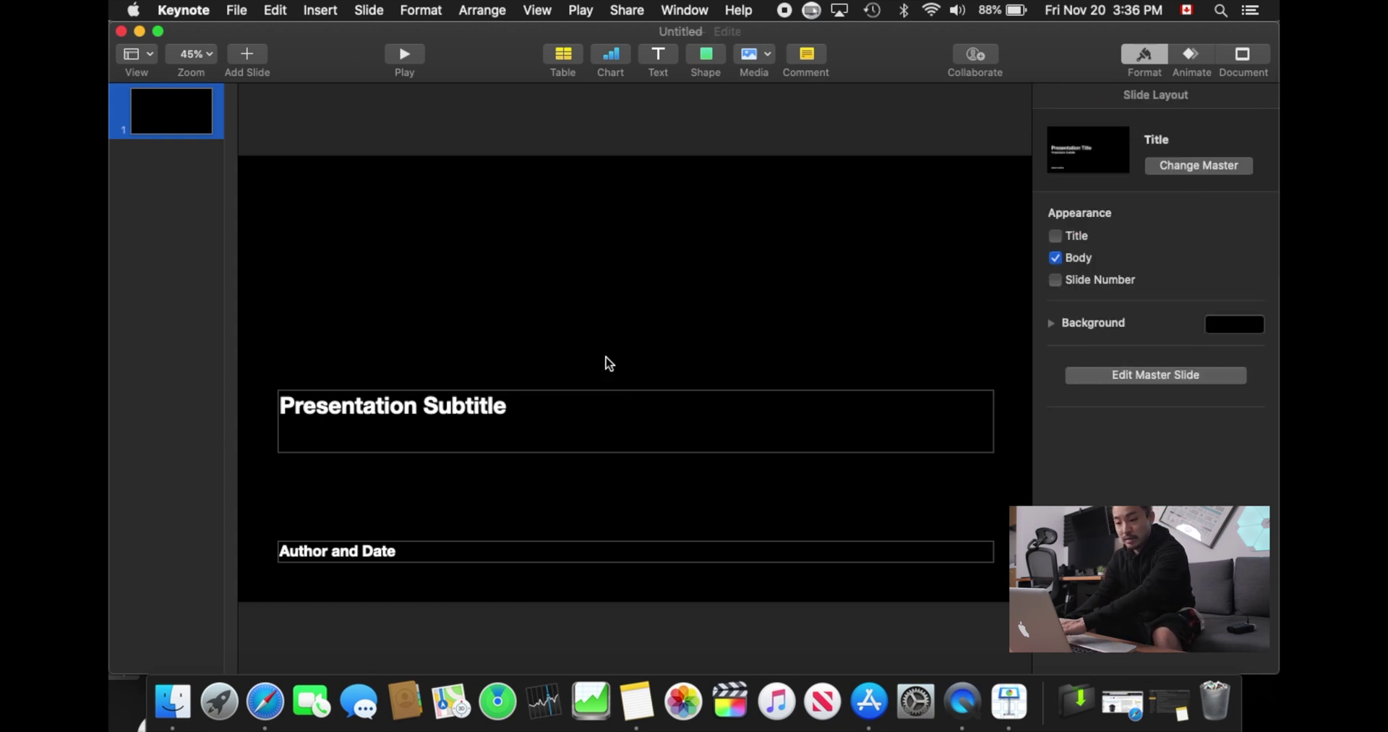
pyautogui.click(577, 408)
pyautogui.press('BackSpace')
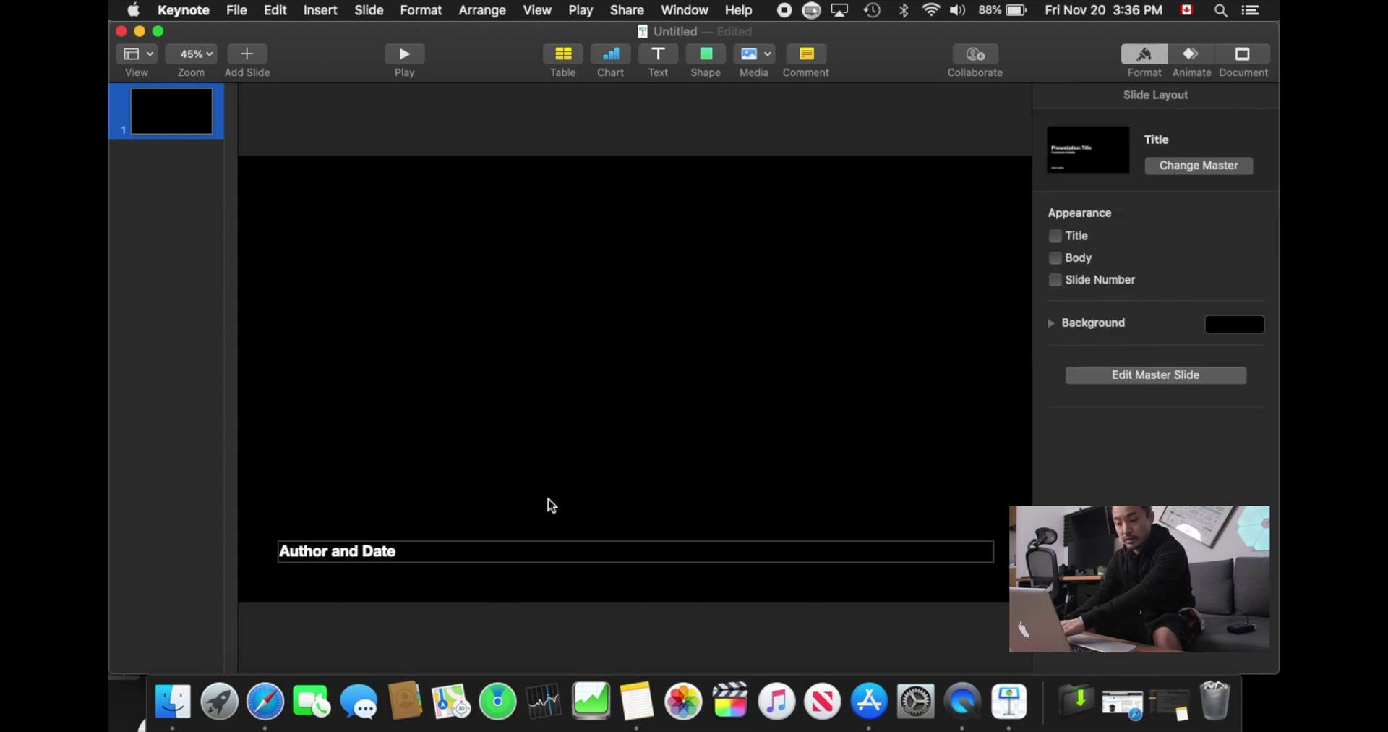
pyautogui.click(551, 554)
pyautogui.press('BackSpace')
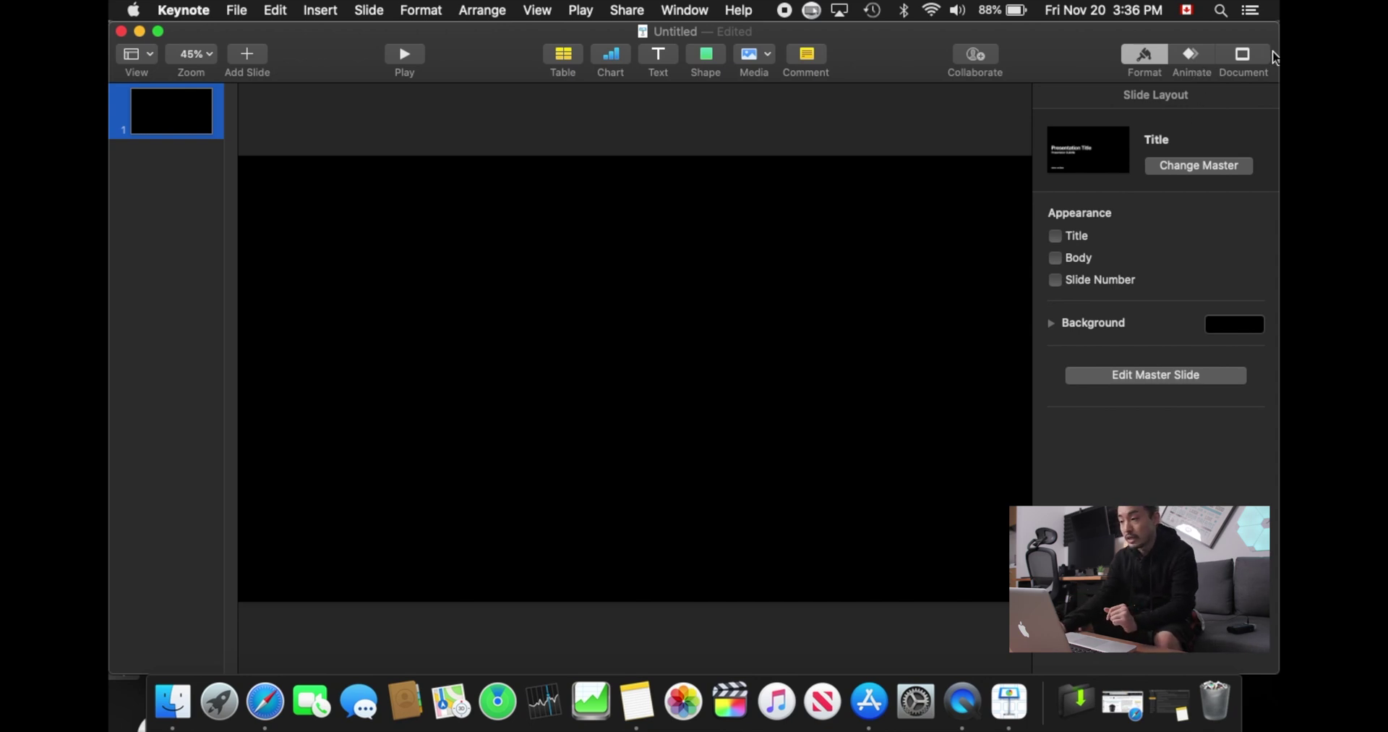
# Step: Confirm the document slide size stays at Widescreen (16:9)
pyautogui.click(1244, 58)
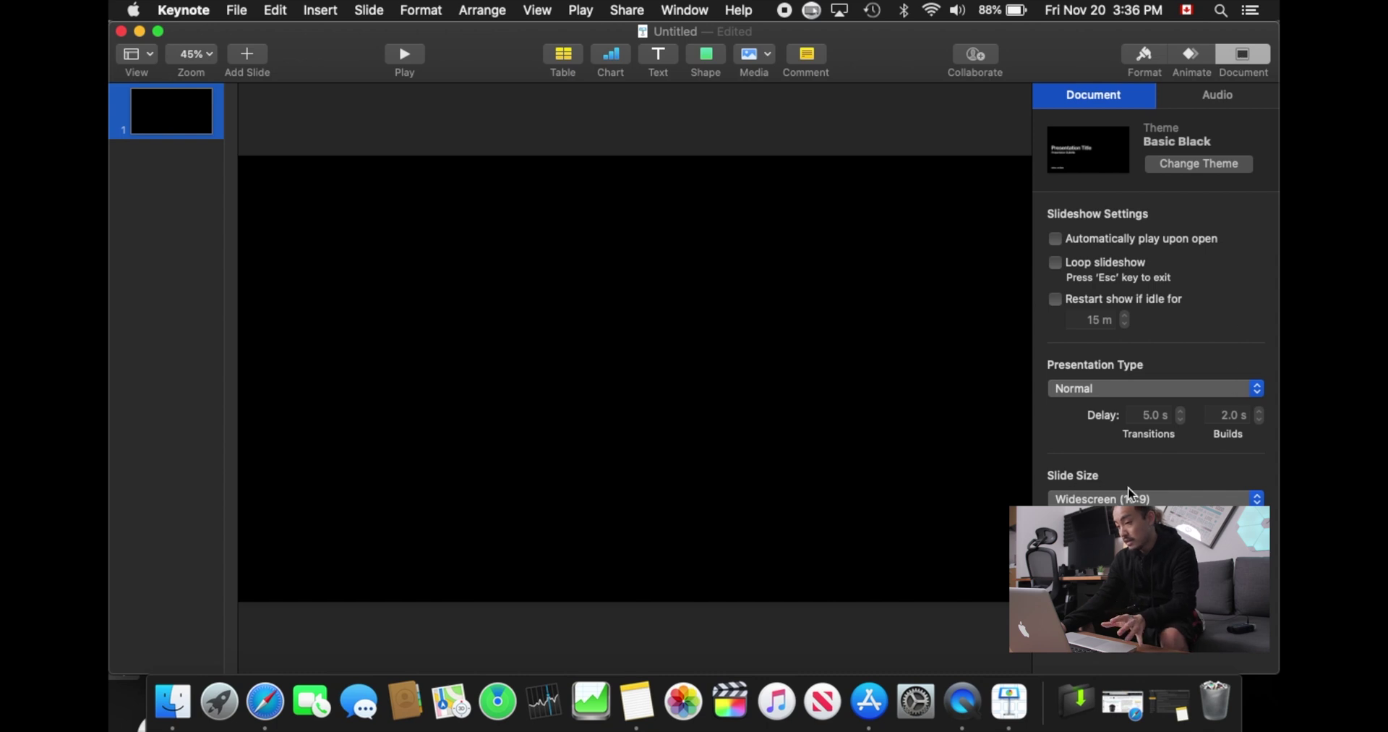
pyautogui.click(1152, 499)
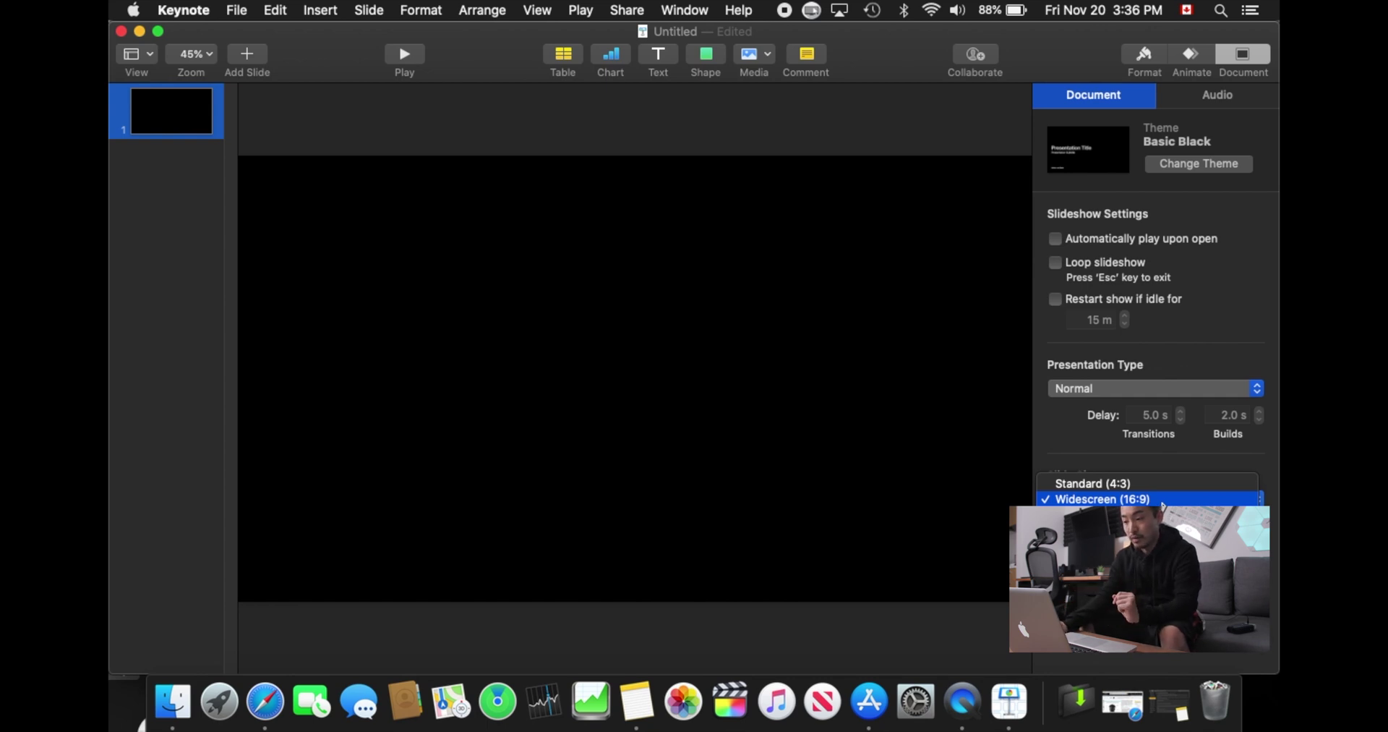
pyautogui.click(1161, 500)
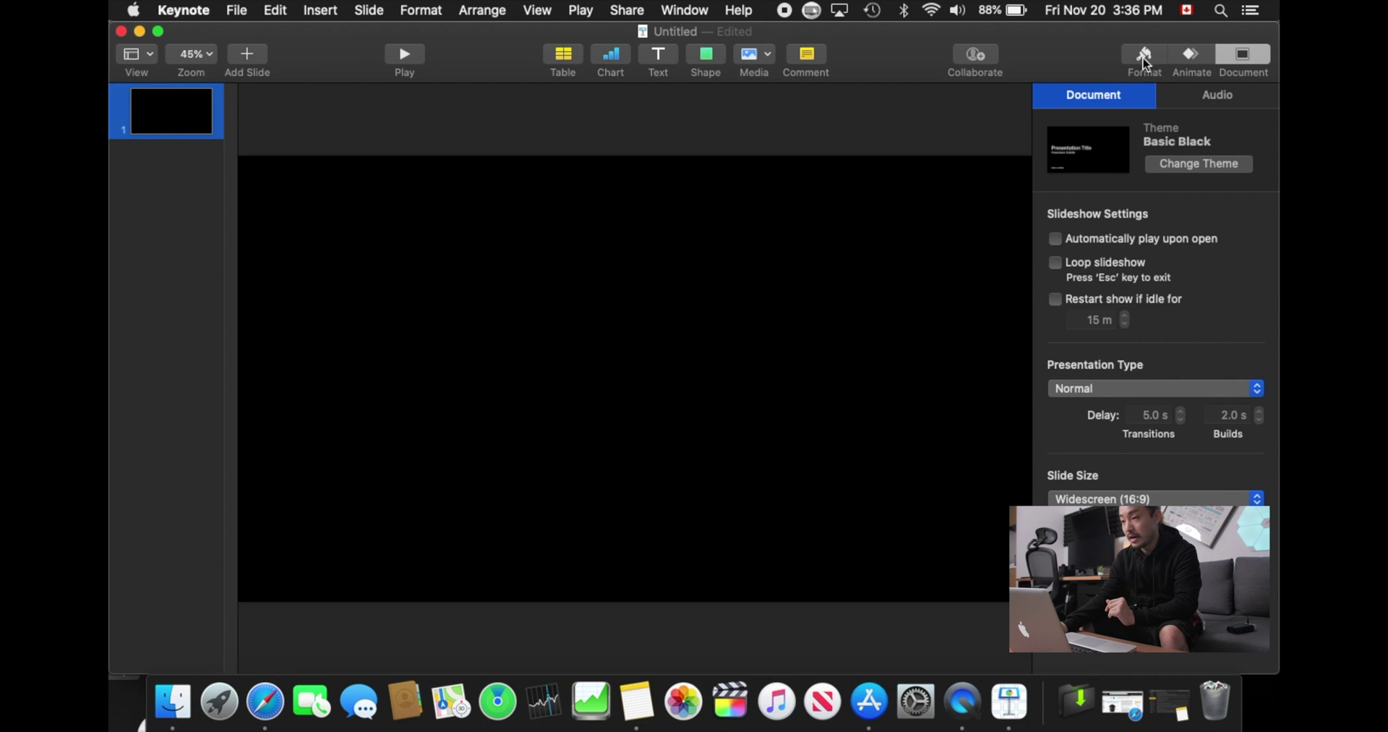
# Step: Insert IMG_2266.JPG from the Desktop through Media > Choose
pyautogui.click(768, 58)
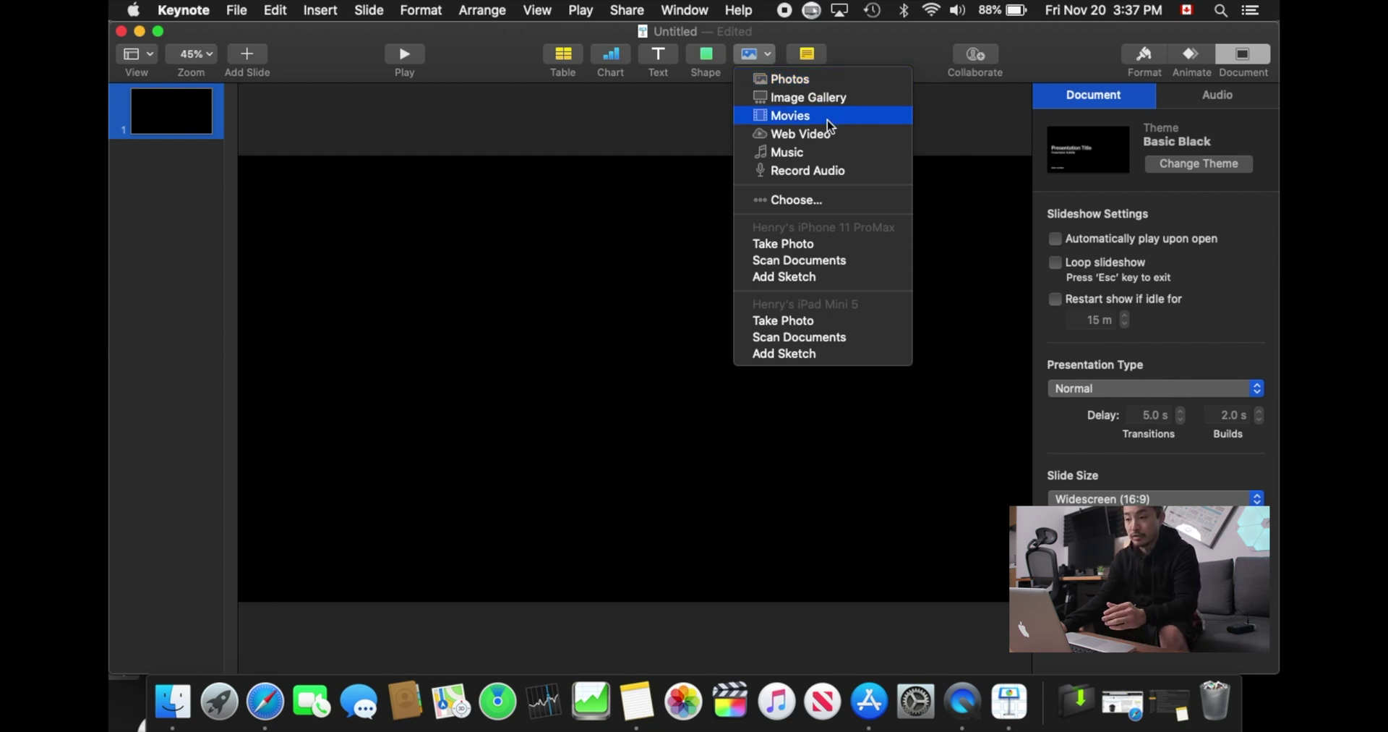
pyautogui.click(839, 201)
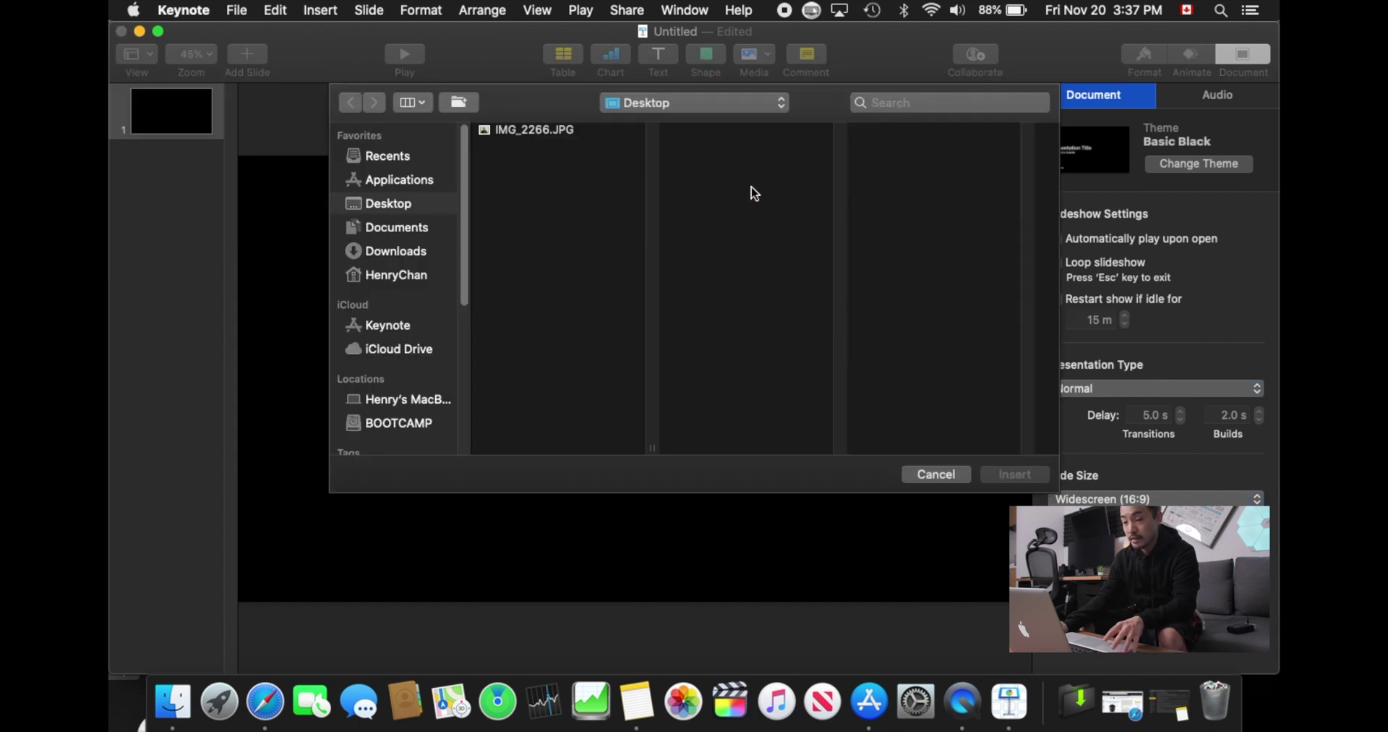
pyautogui.click(531, 137)
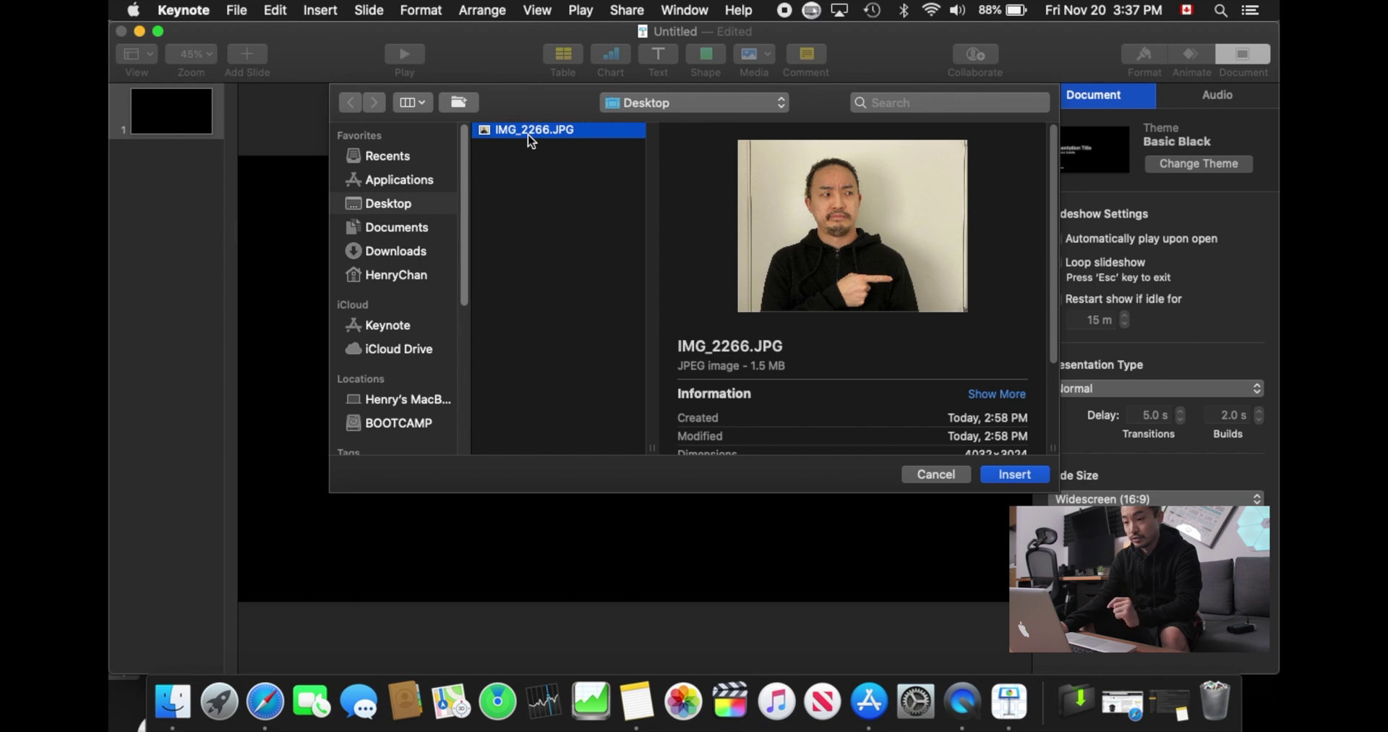
pyautogui.click(1020, 473)
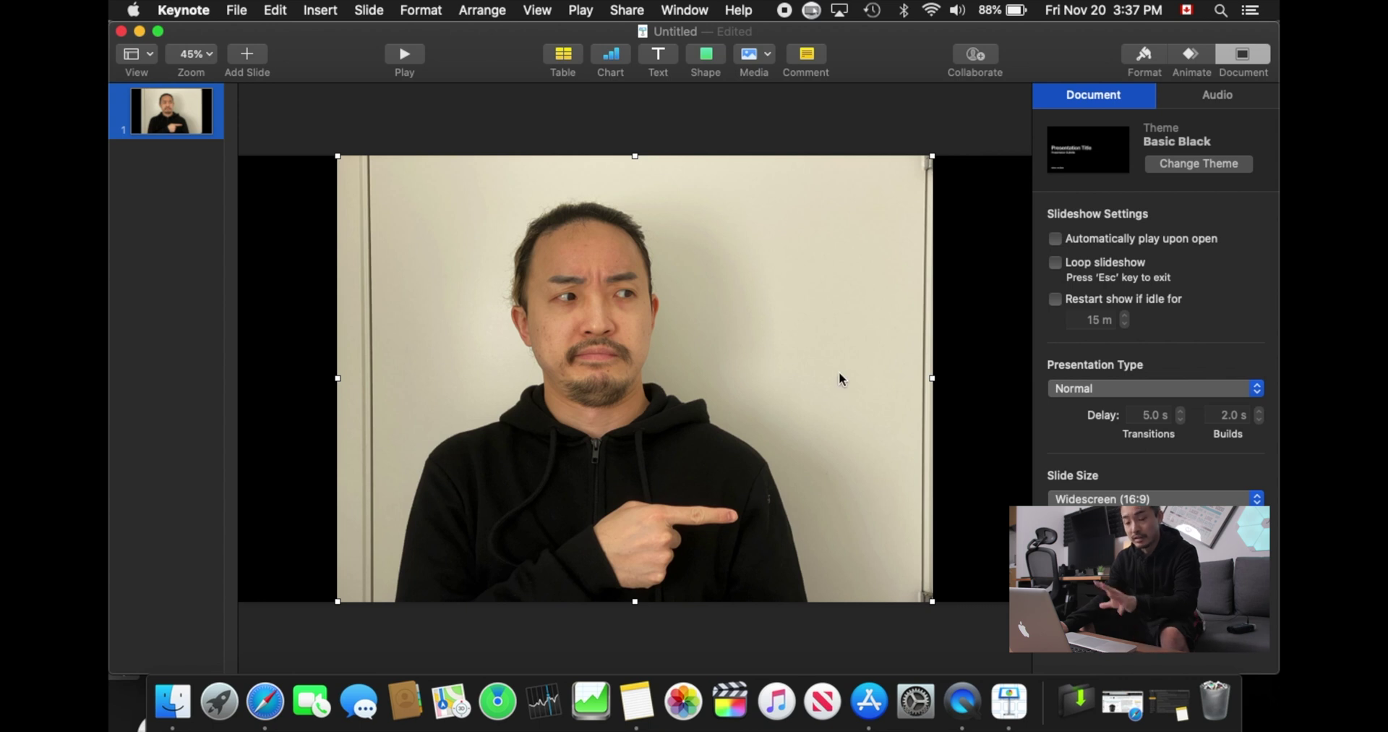
# Step: Zoom to 25%, then move and enlarge the photo until it overflows every slide edge
pyautogui.click(210, 60)
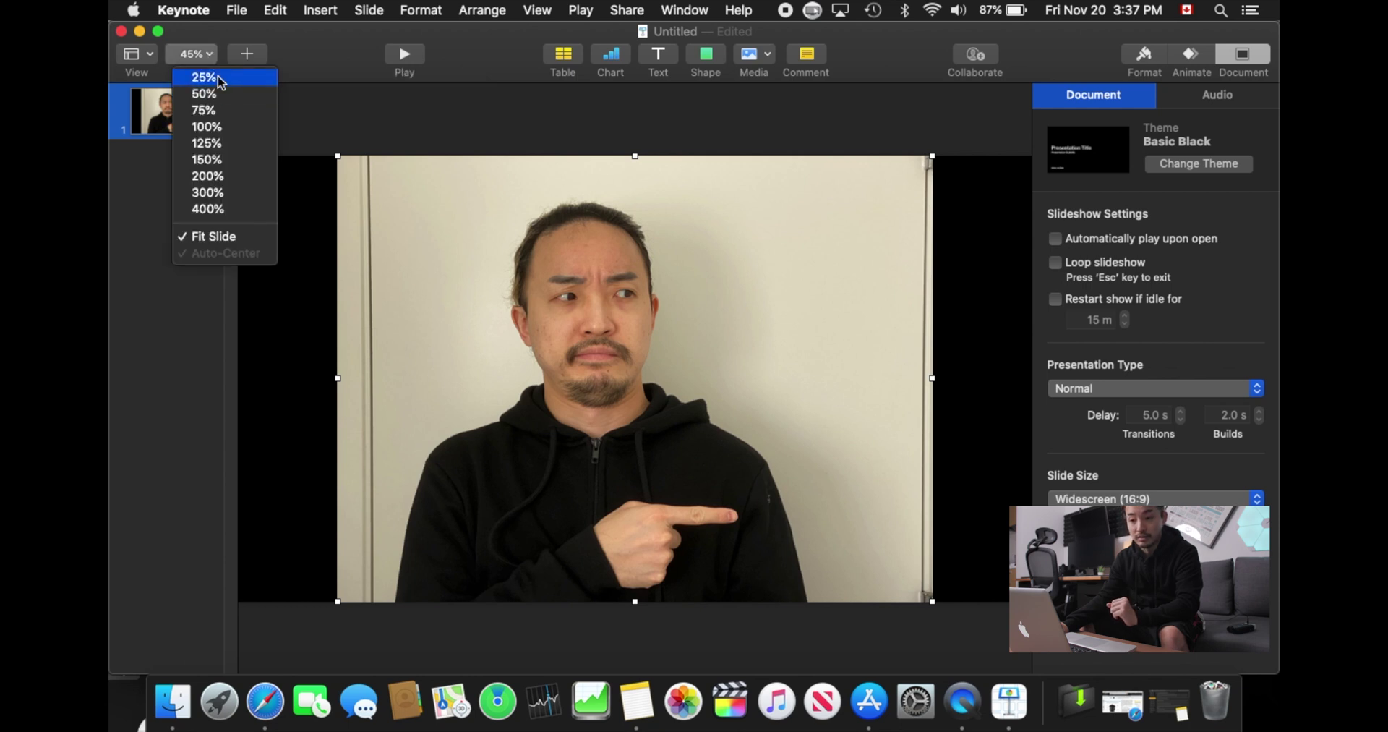
pyautogui.click(217, 75)
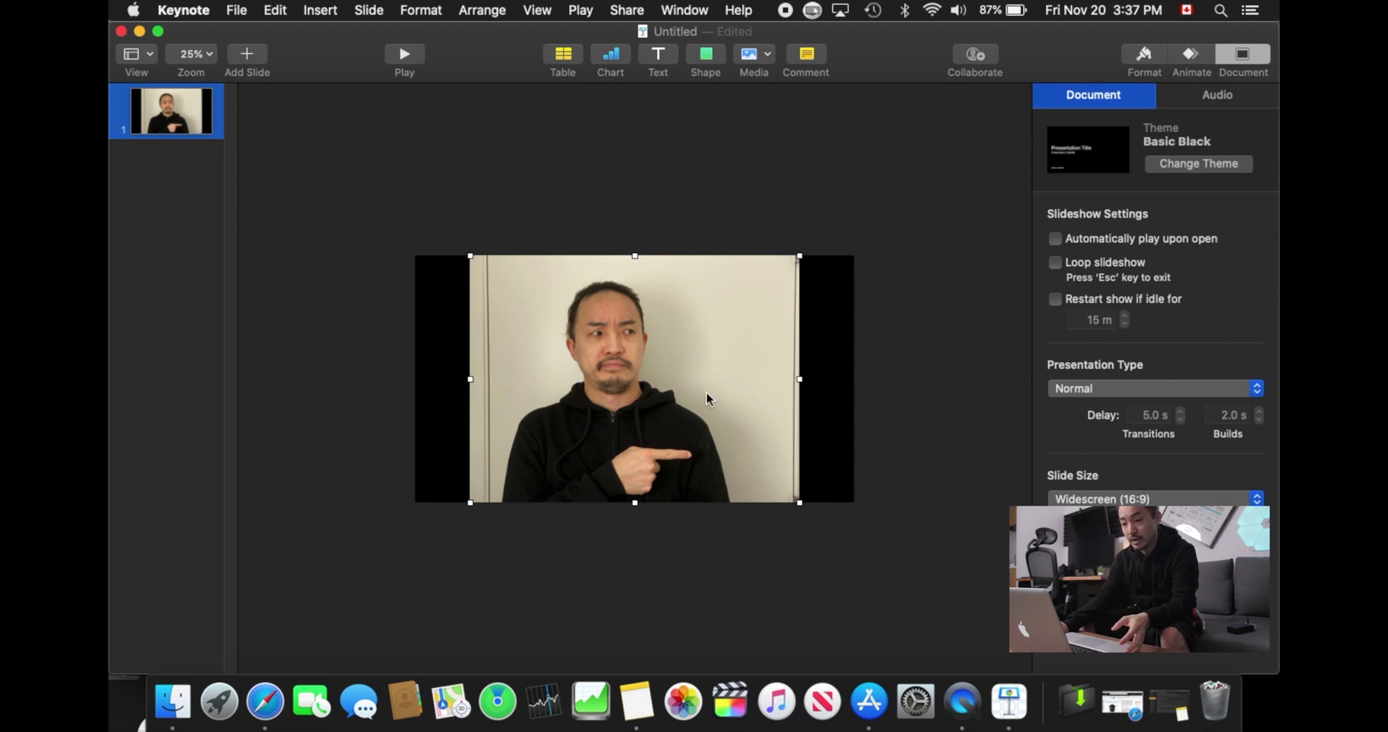
pyautogui.moveTo(706, 402); pyautogui.dragTo(626, 373)
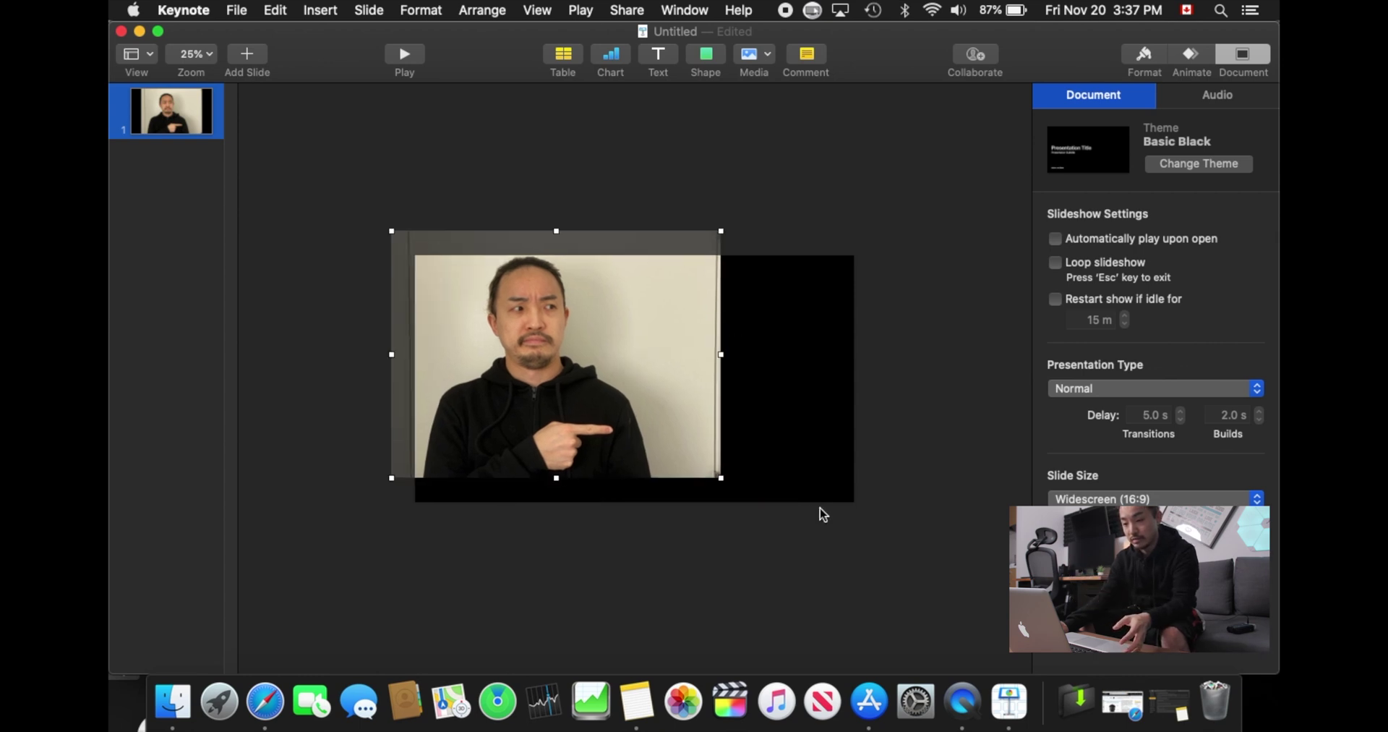
pyautogui.moveTo(721, 476); pyautogui.dragTo(742, 426)
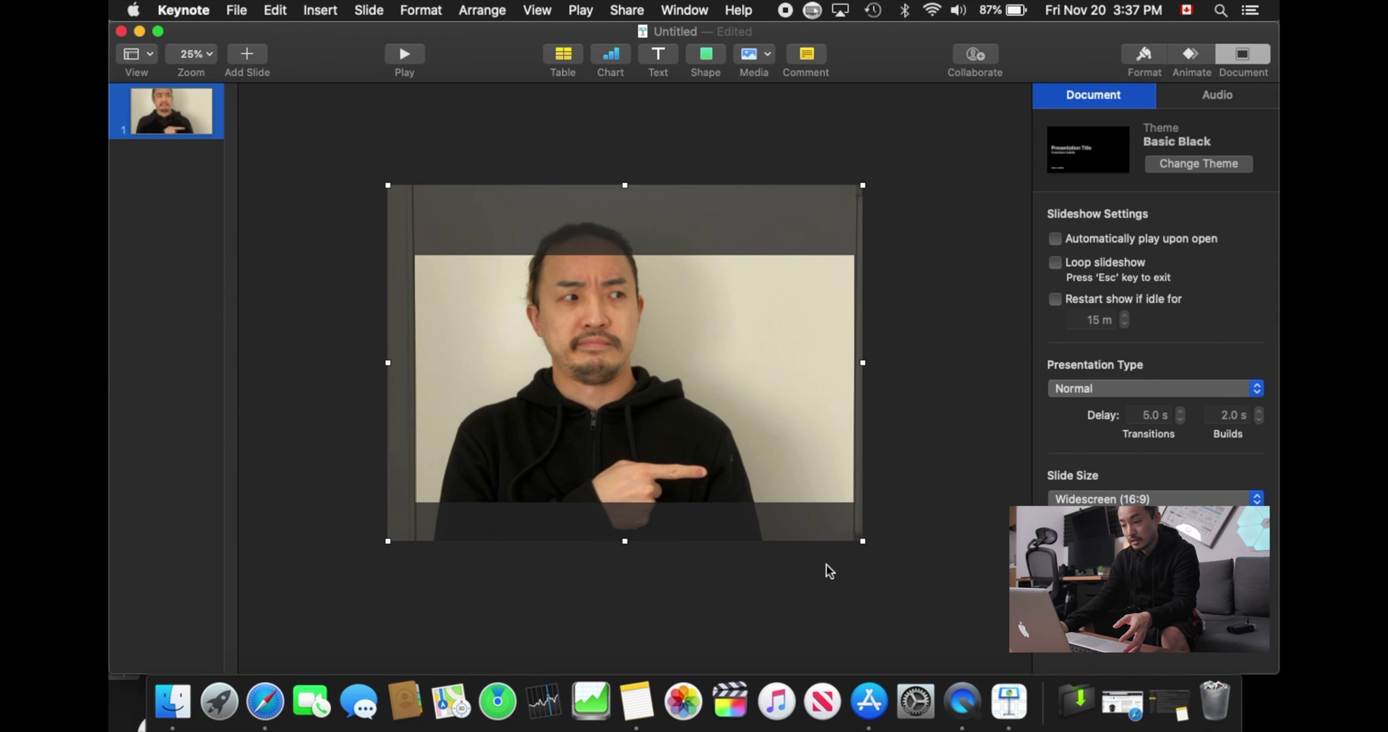
pyautogui.moveTo(862, 542); pyautogui.dragTo(865, 545)
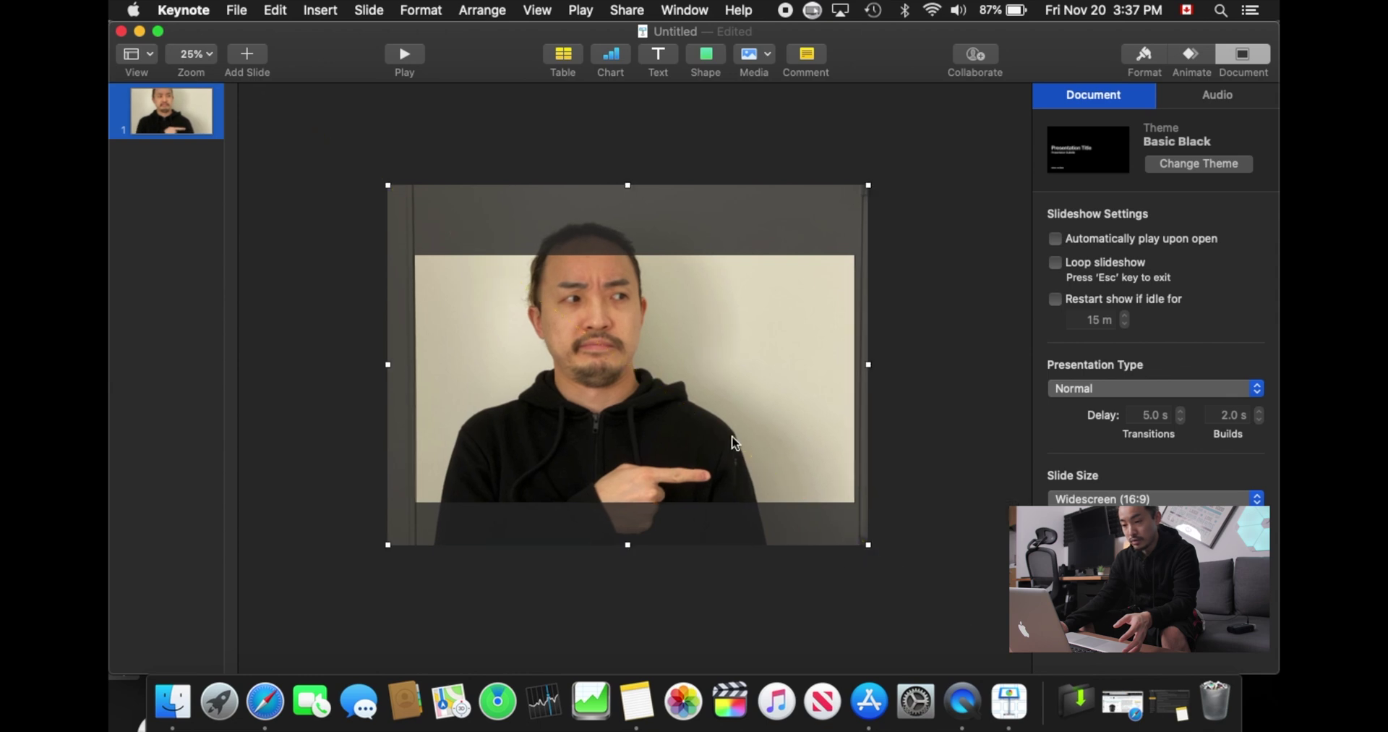
pyautogui.moveTo(736, 441); pyautogui.dragTo(729, 437)
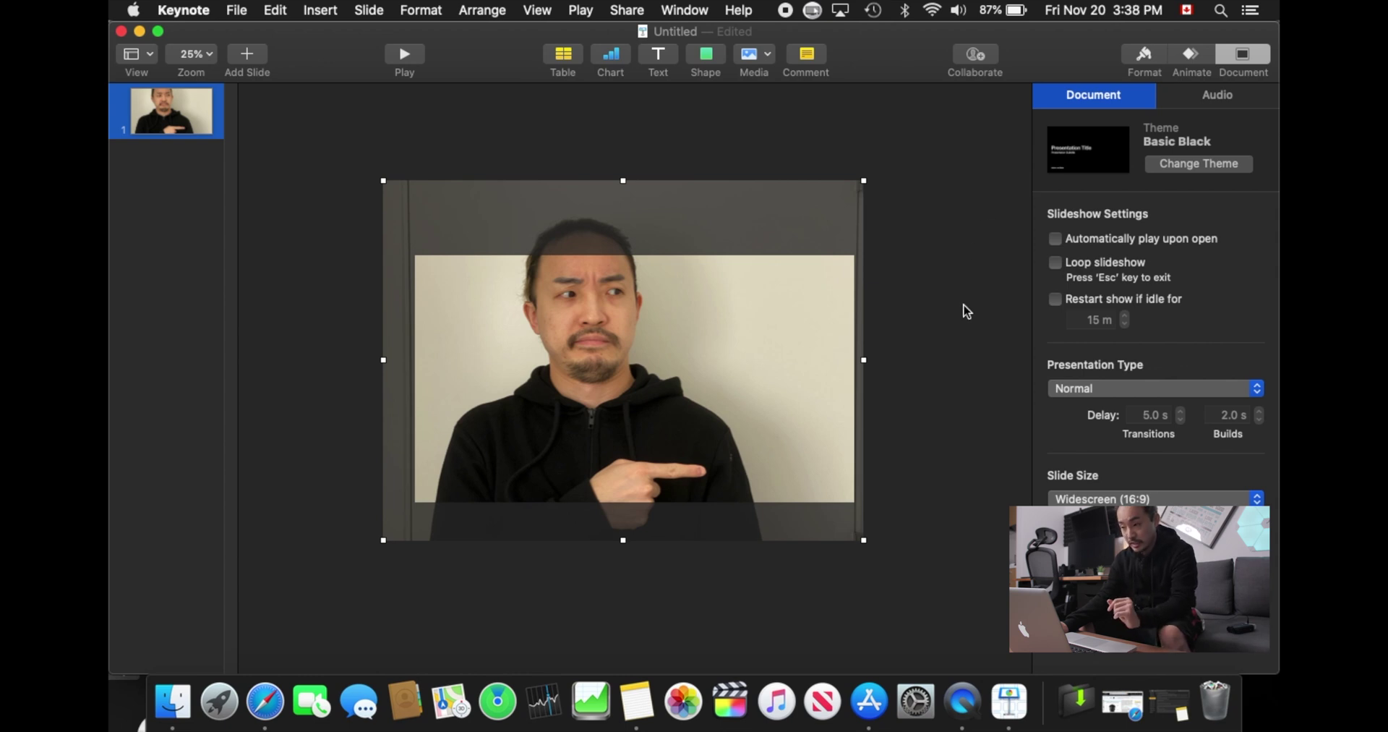
pyautogui.click(1148, 57)
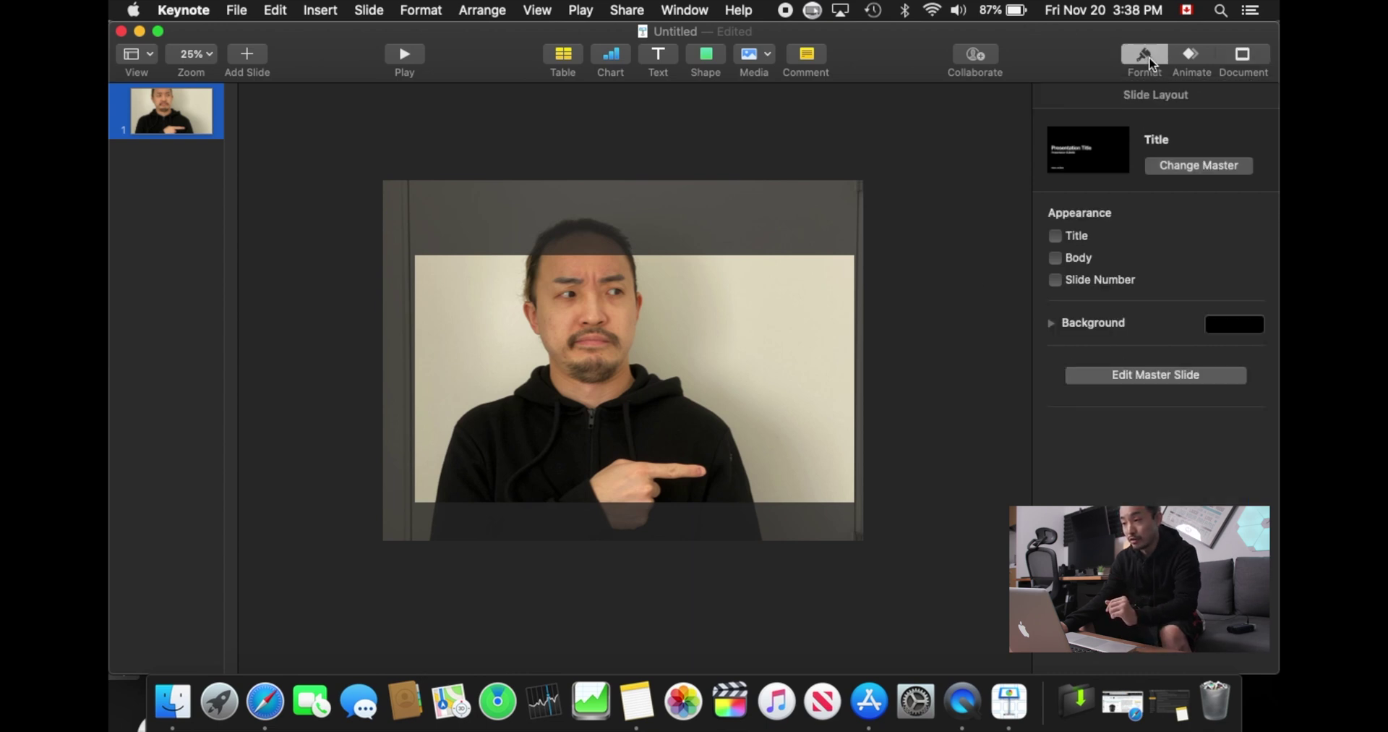
# Step: Select the photo and turn on Instant Alpha in the Format inspector's Image tab
pyautogui.click(792, 337)
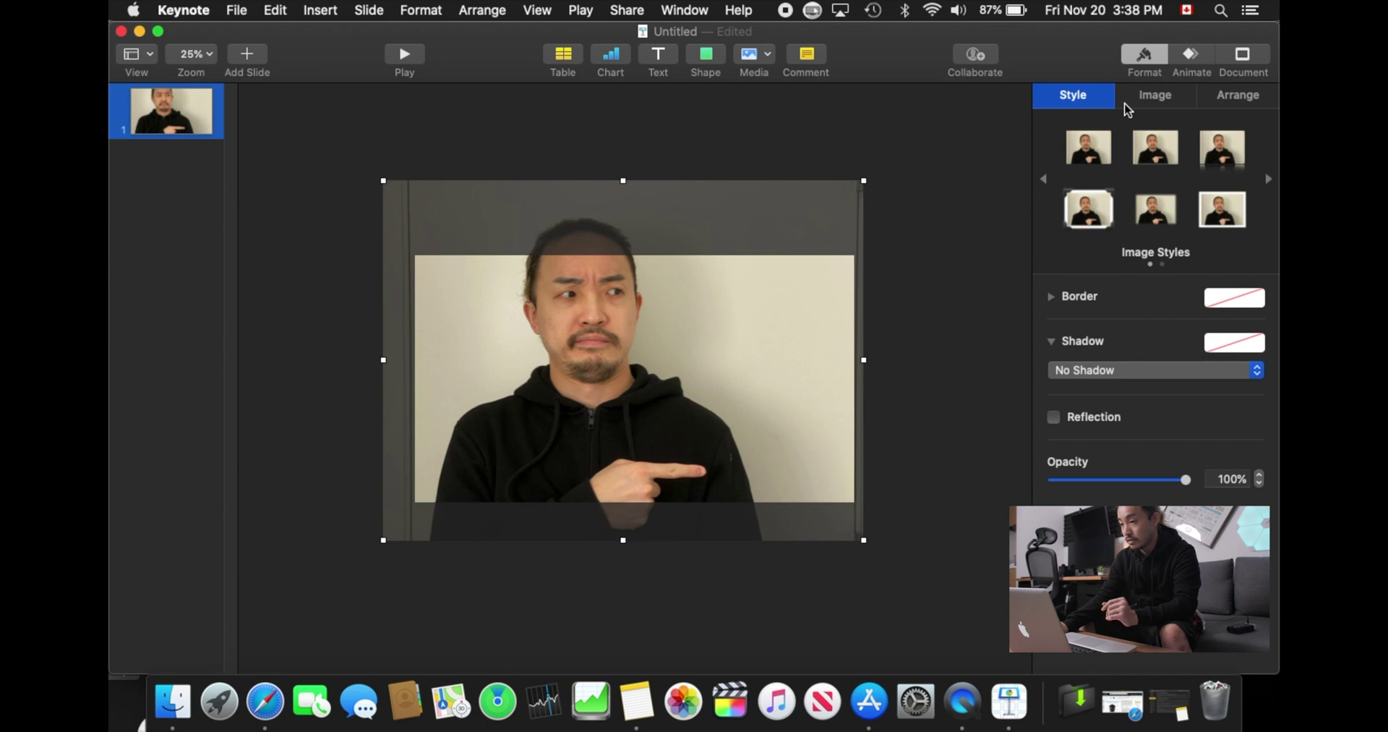
pyautogui.click(1170, 105)
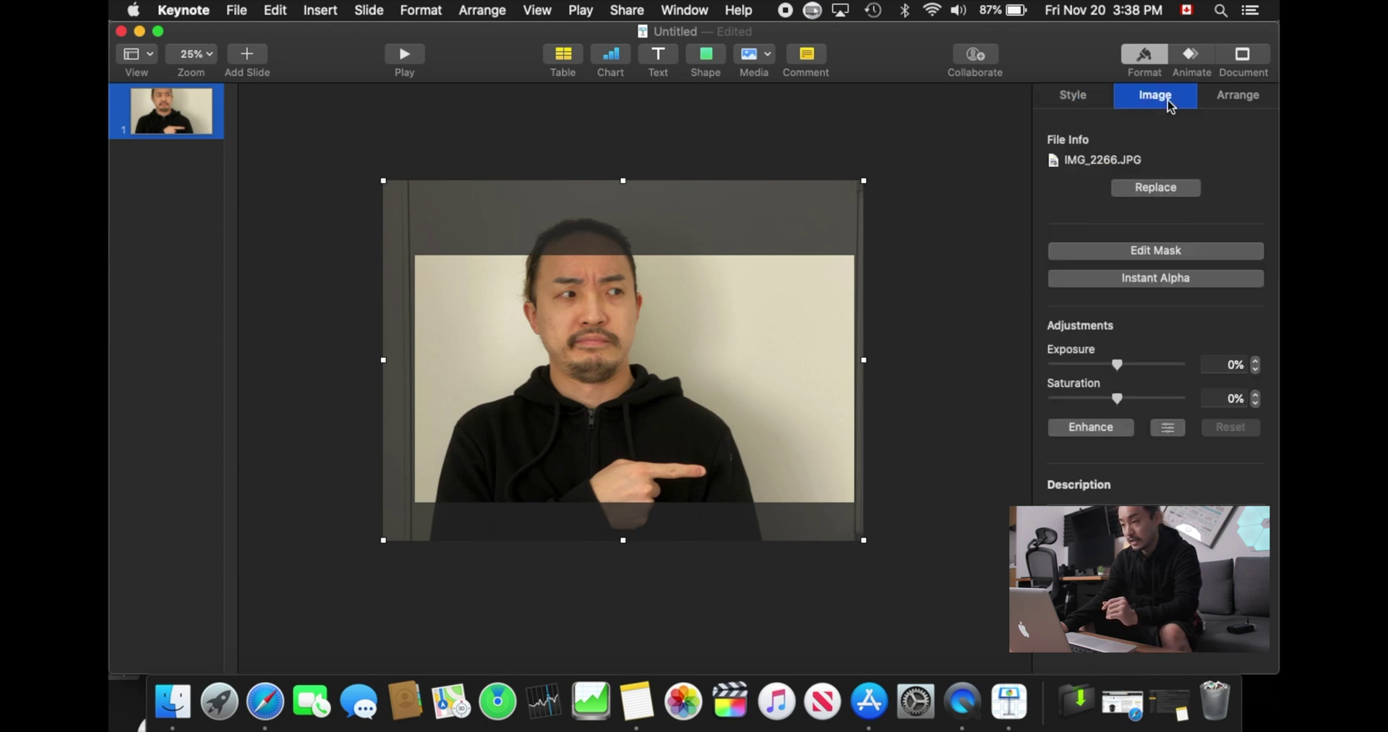
pyautogui.click(1189, 284)
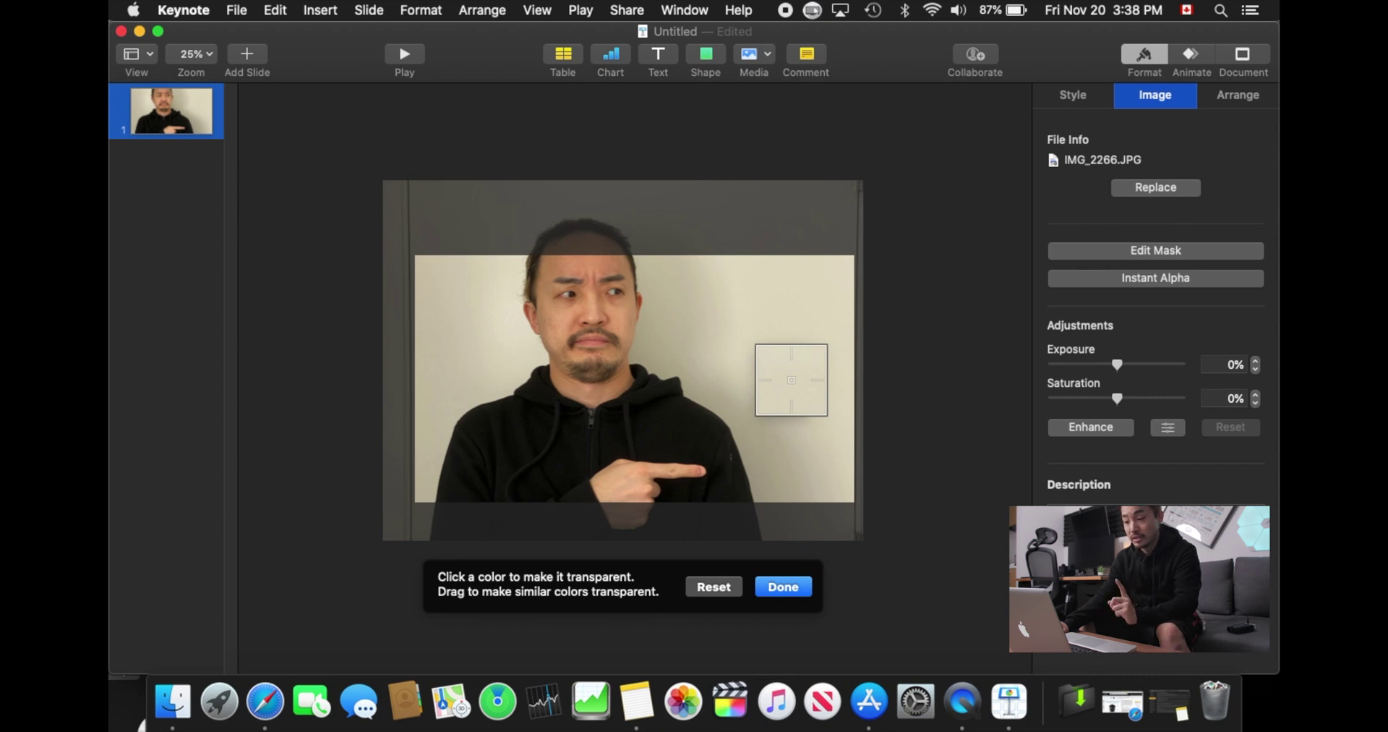
# Step: Drag from the pale wall to spread the Instant Alpha selection to about 30%
pyautogui.moveTo(791, 380); pyautogui.dragTo(783, 377)
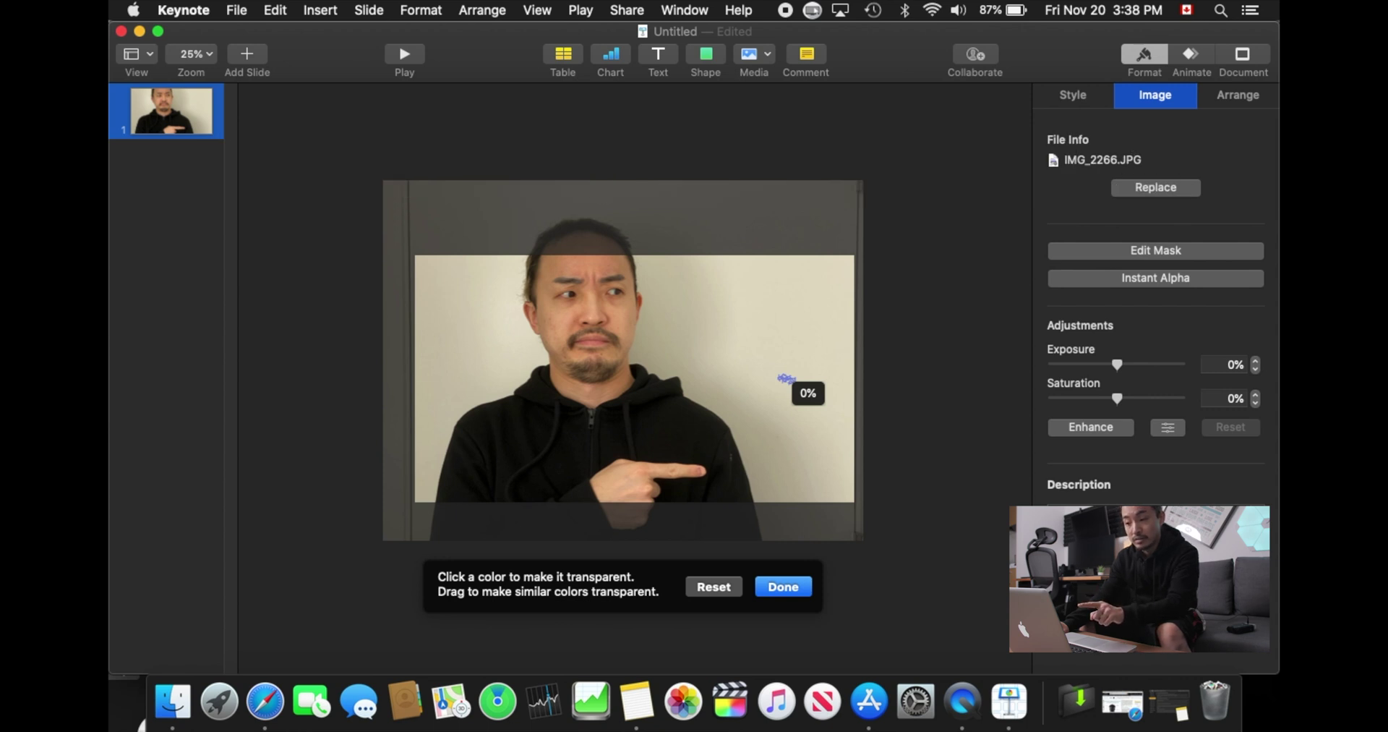
pyautogui.moveTo(782, 377); pyautogui.dragTo(781, 375)
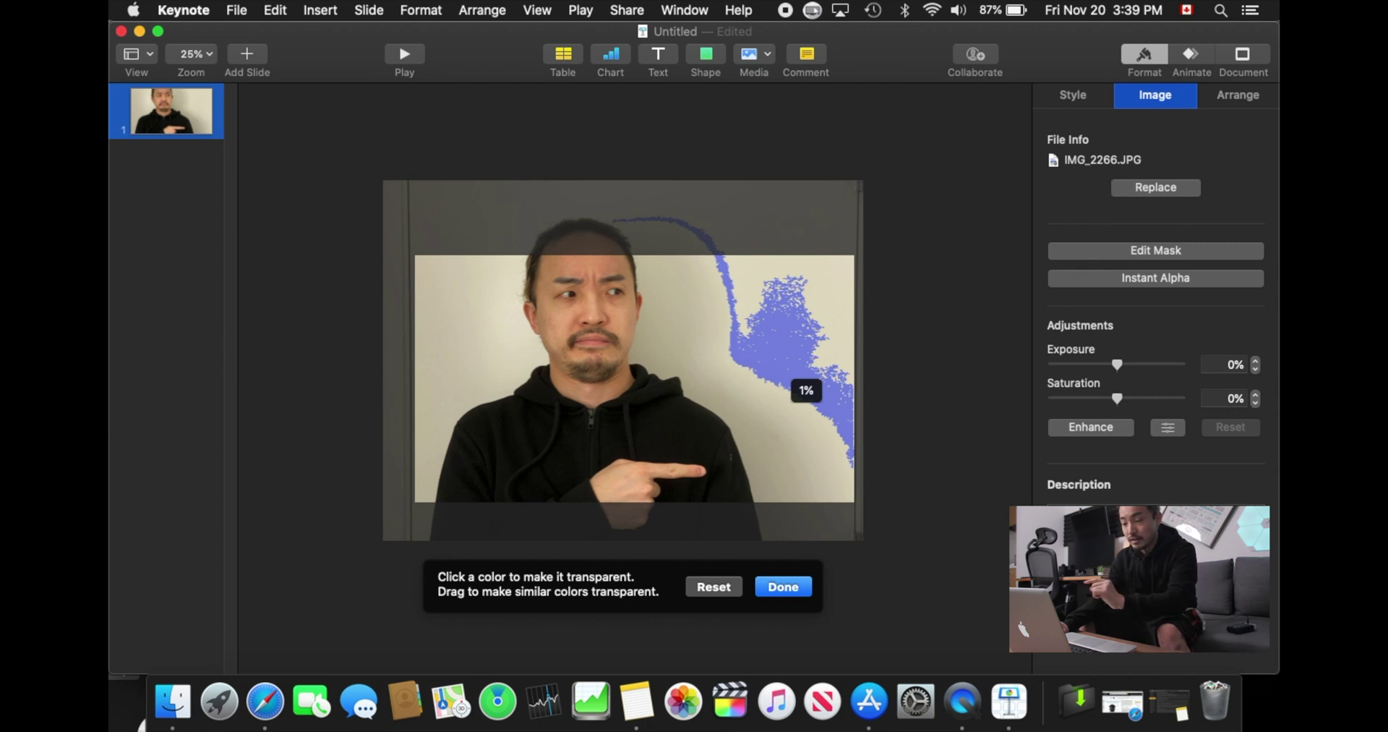
pyautogui.moveTo(807, 390); pyautogui.dragTo(806, 389)
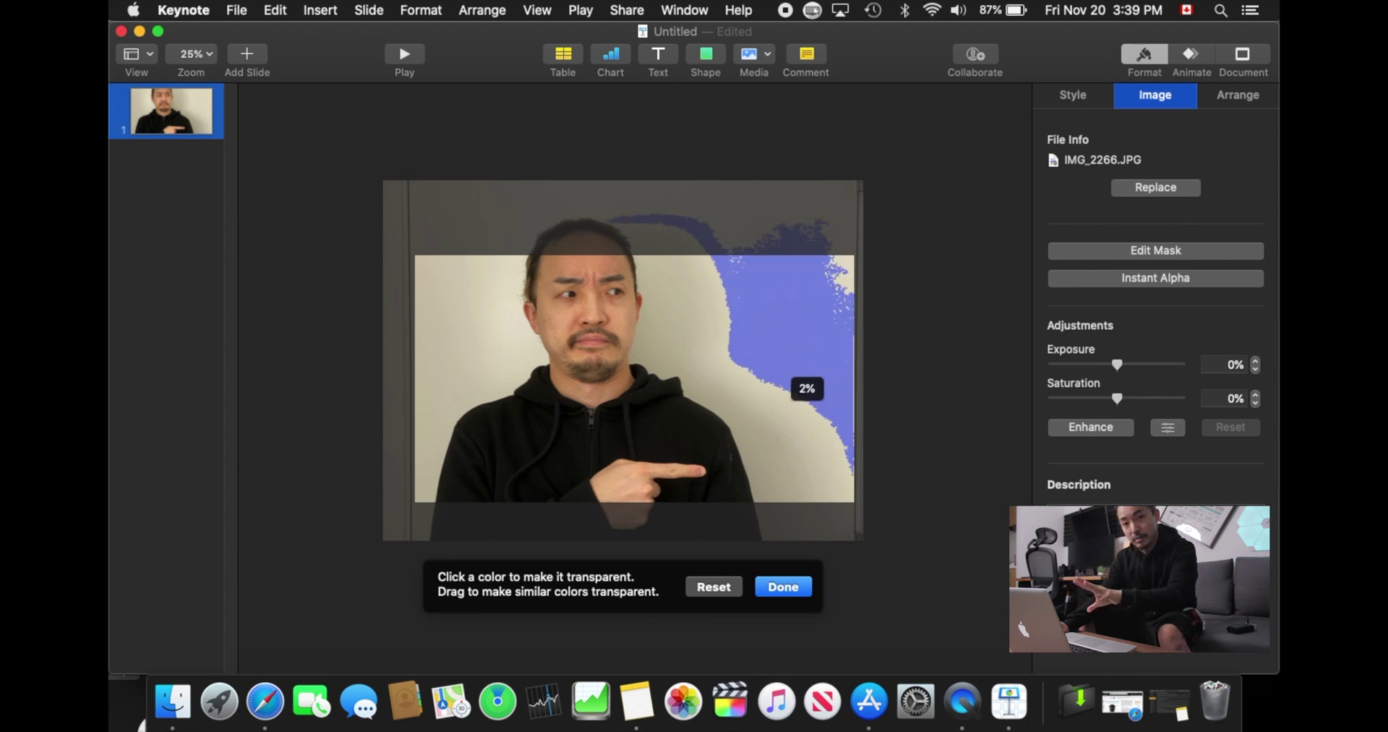
pyautogui.moveTo(807, 388); pyautogui.dragTo(814, 323)
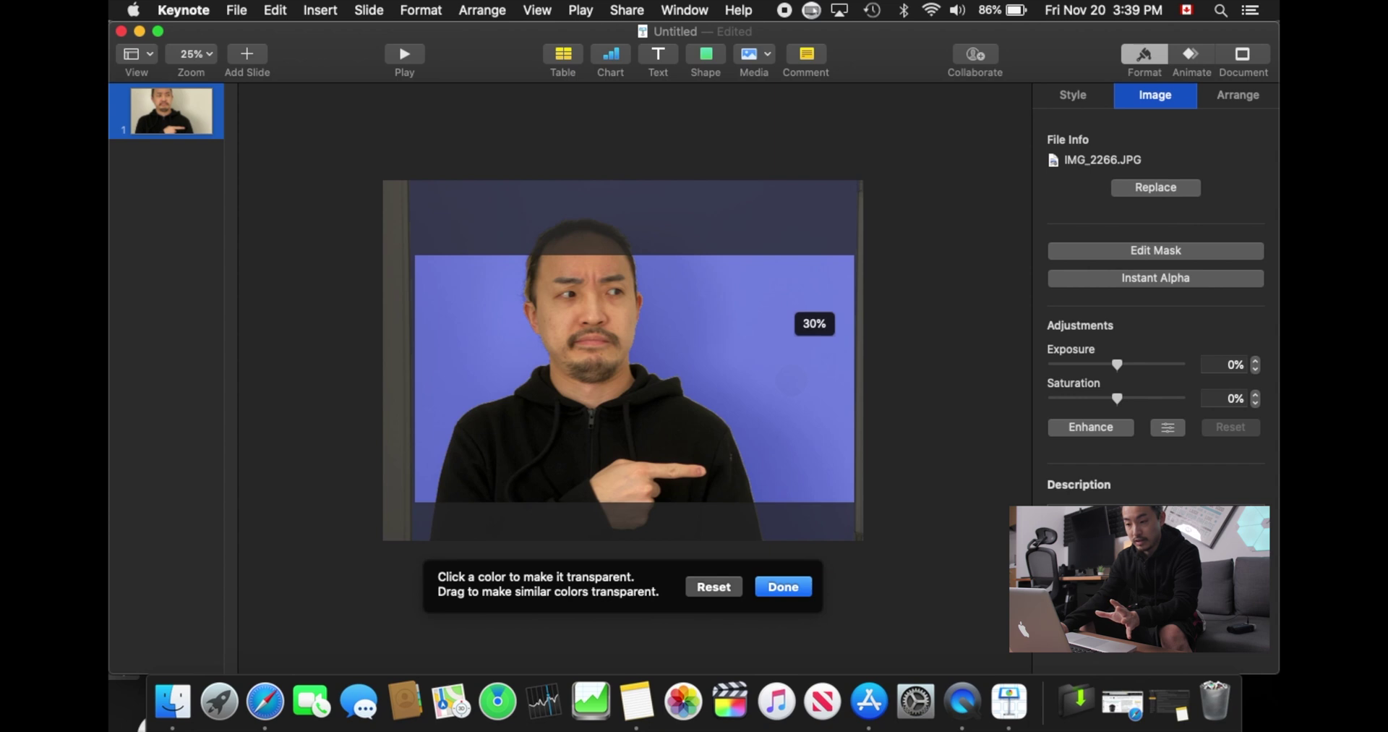
# Step: Adjust the tolerance to spare the man's face, clear the wall, and apply with Done
pyautogui.moveTo(814, 324); pyautogui.dragTo(812, 323)
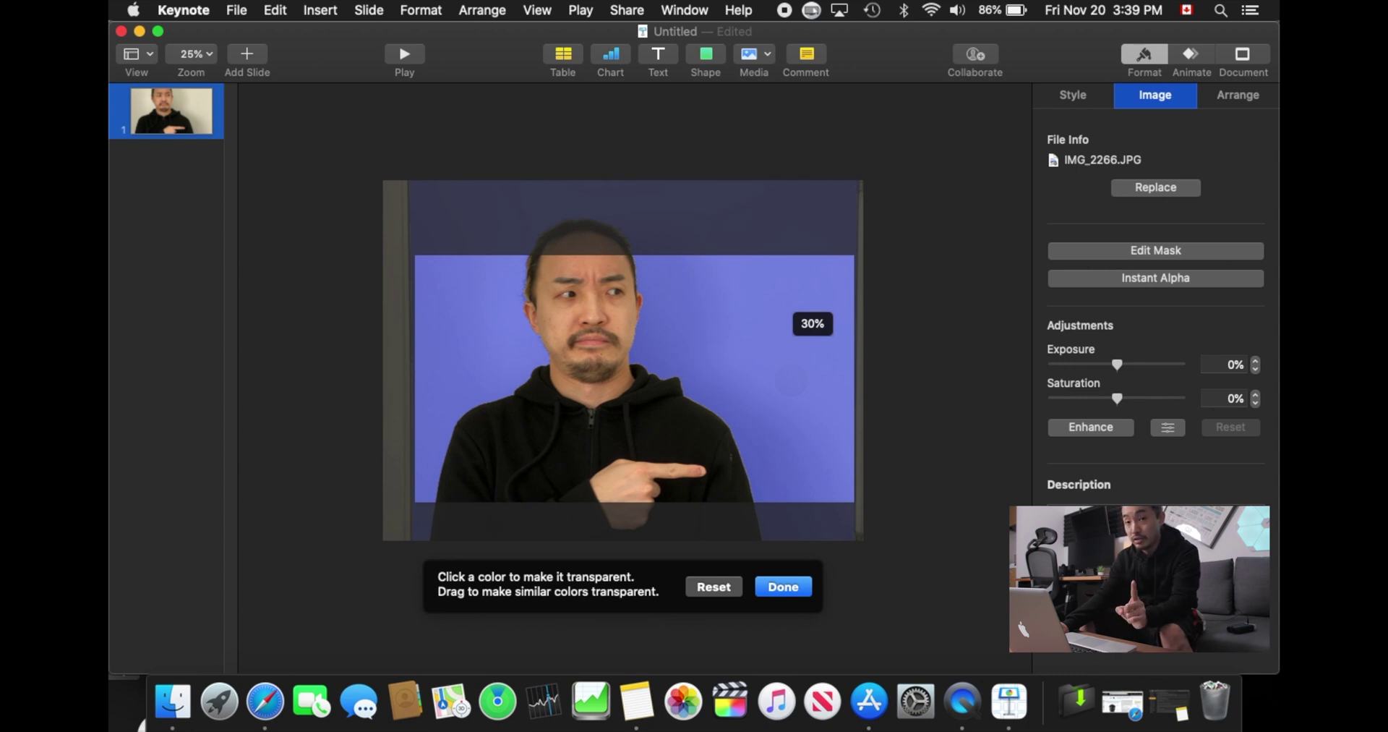
pyautogui.moveTo(813, 323); pyautogui.dragTo(813, 313)
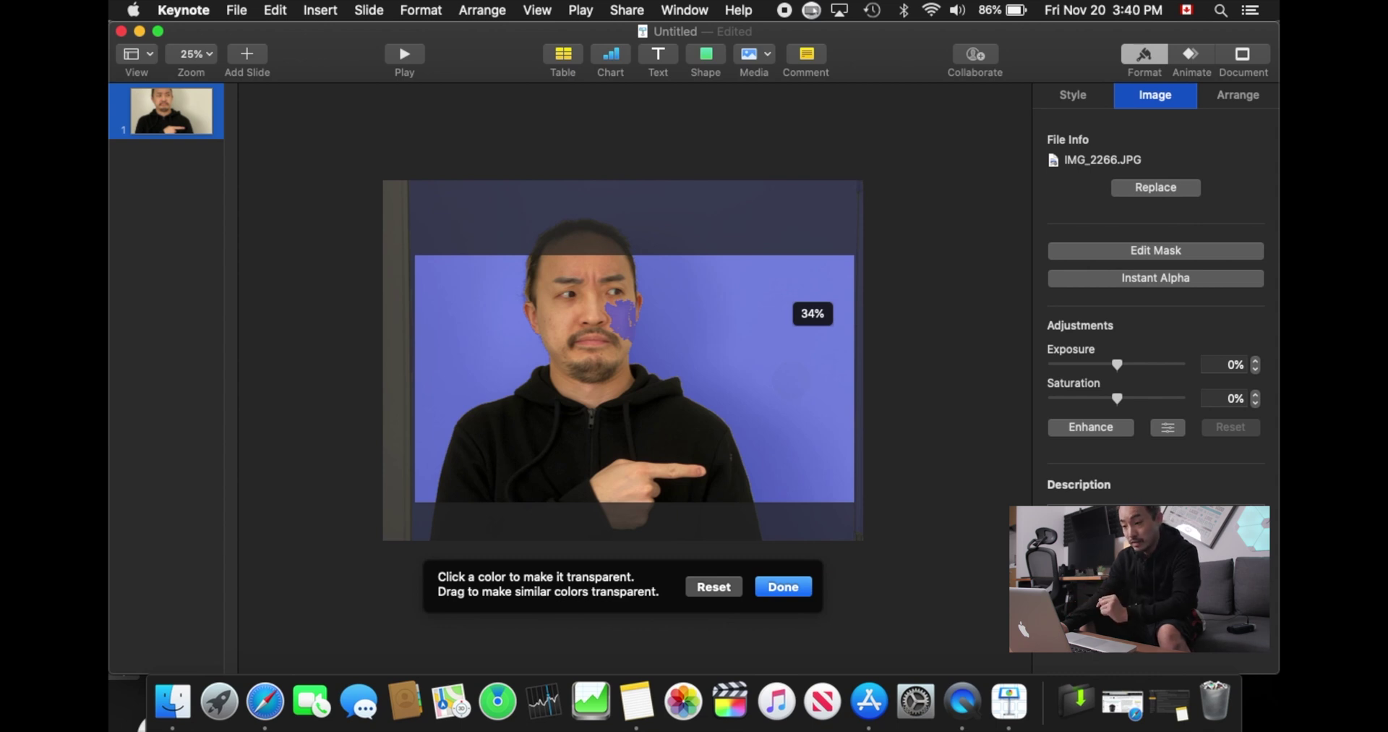
pyautogui.moveTo(795, 331); pyautogui.dragTo(796, 337)
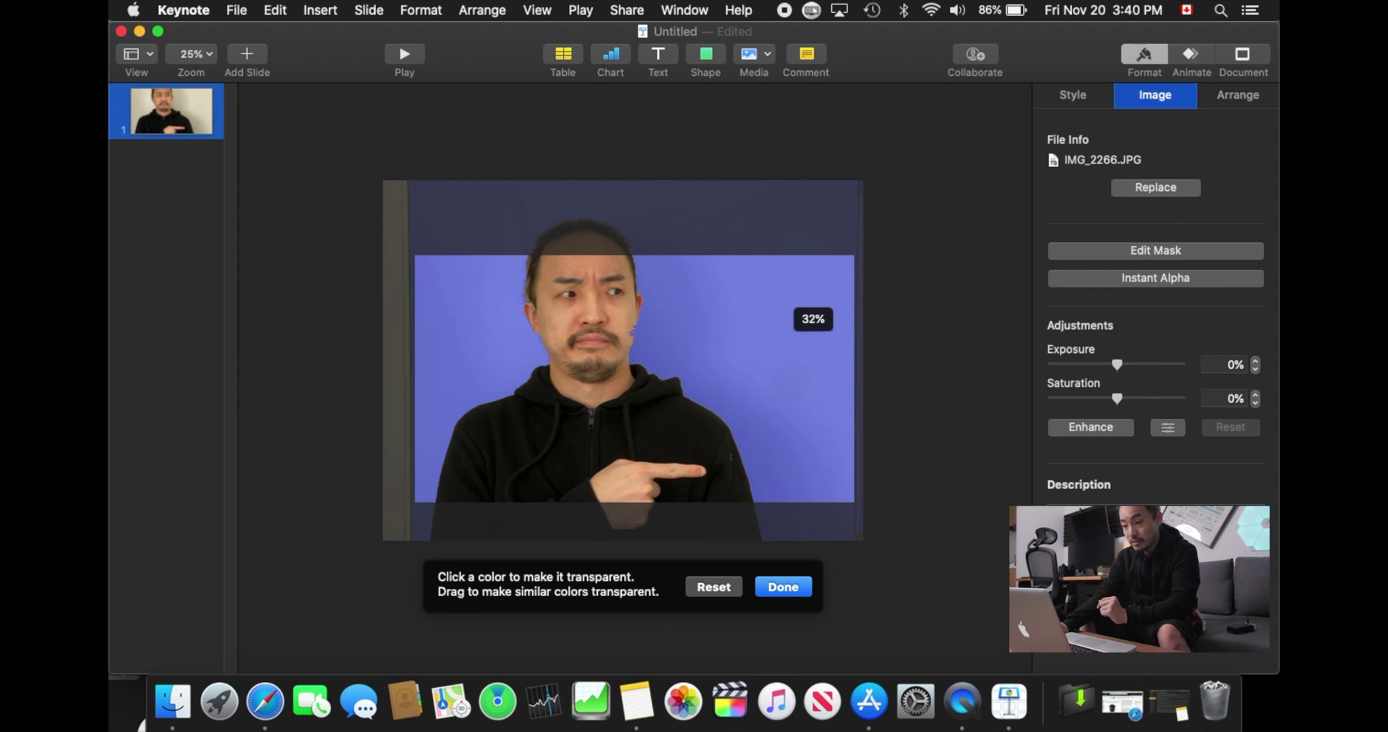
pyautogui.moveTo(813, 333); pyautogui.dragTo(814, 340)
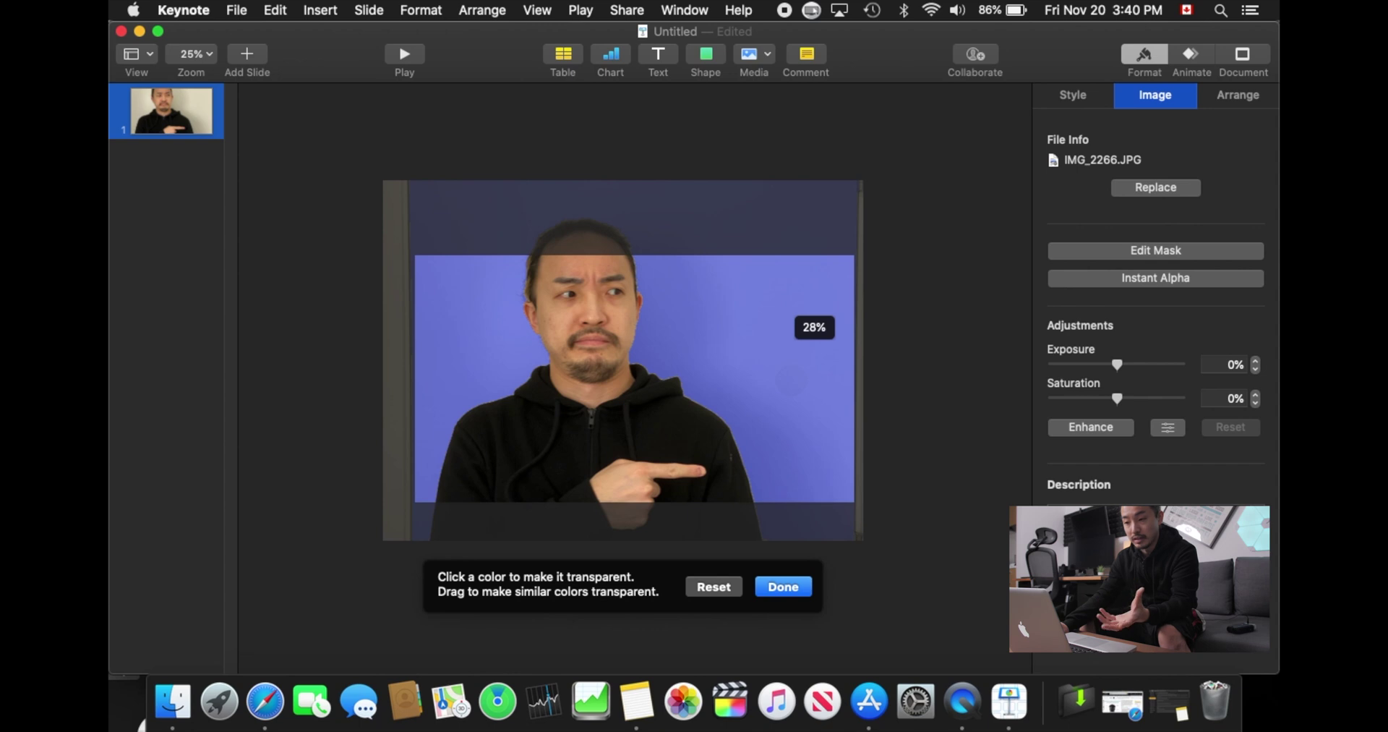
pyautogui.moveTo(792, 379); pyautogui.dragTo(788, 372)
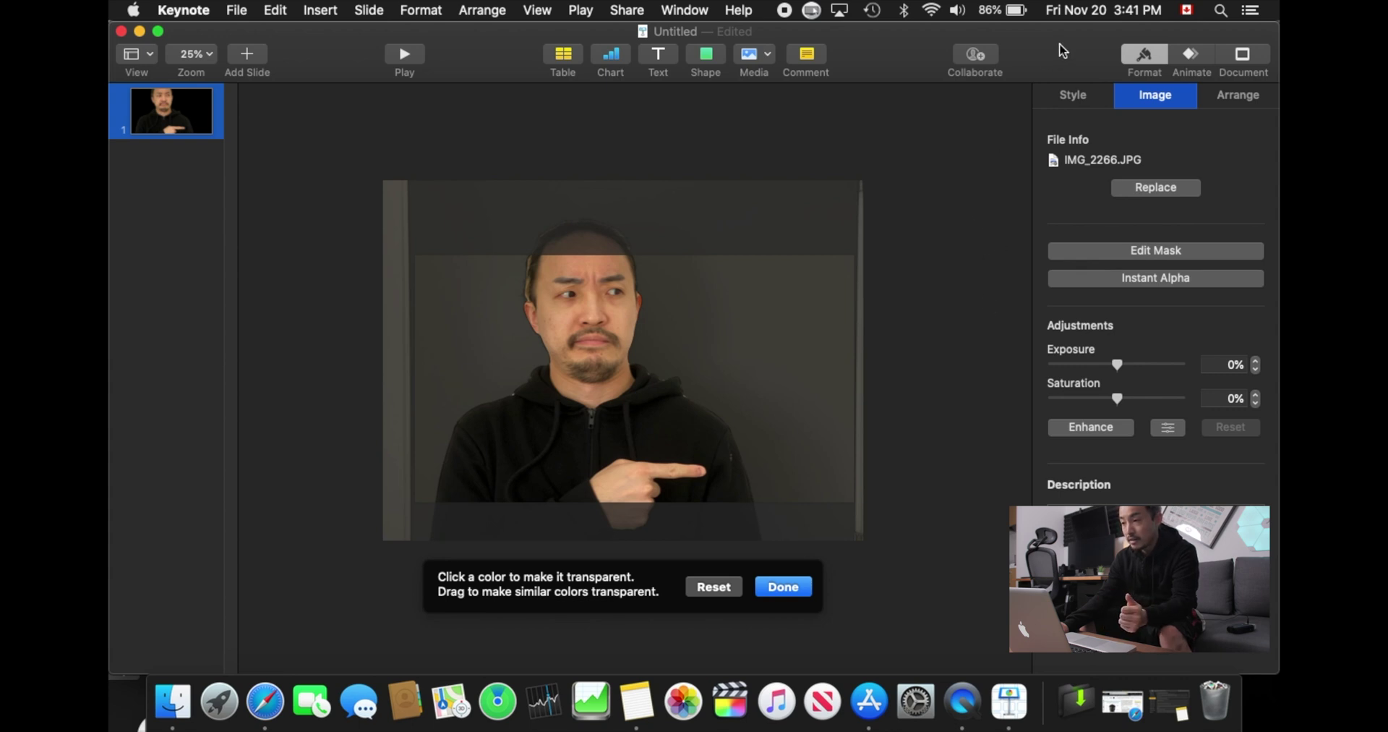
pyautogui.click(914, 264)
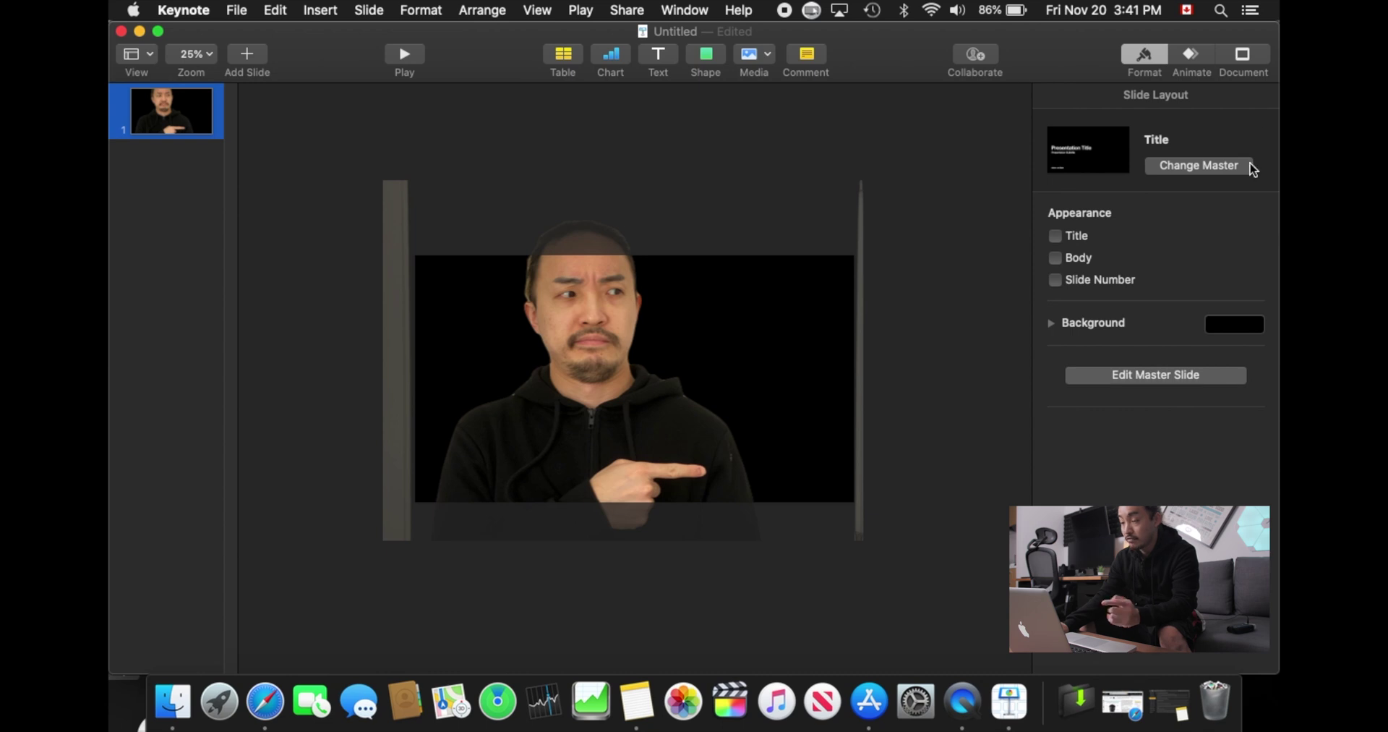
# Step: Try blue, navy and green slide backgrounds, then settle on yellow
pyautogui.click(1251, 327)
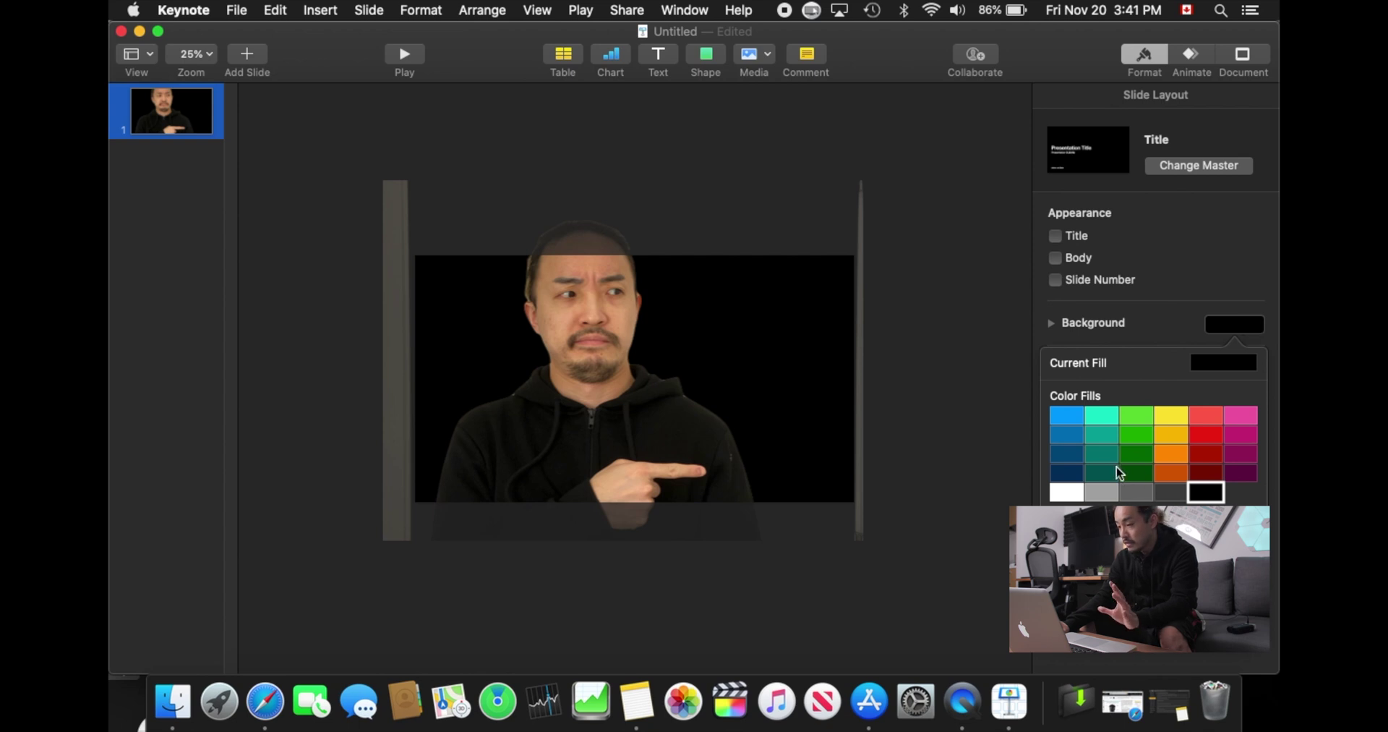
pyautogui.click(1074, 416)
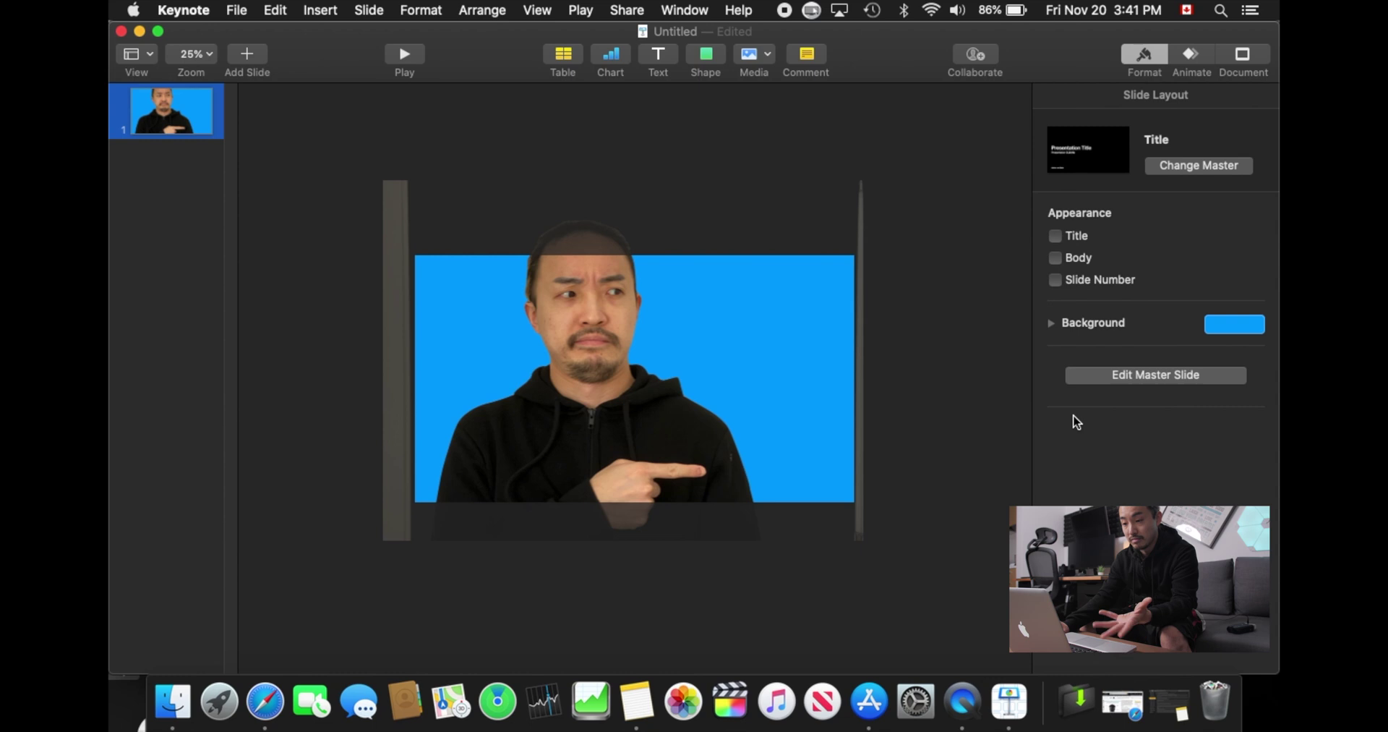
pyautogui.click(1240, 323)
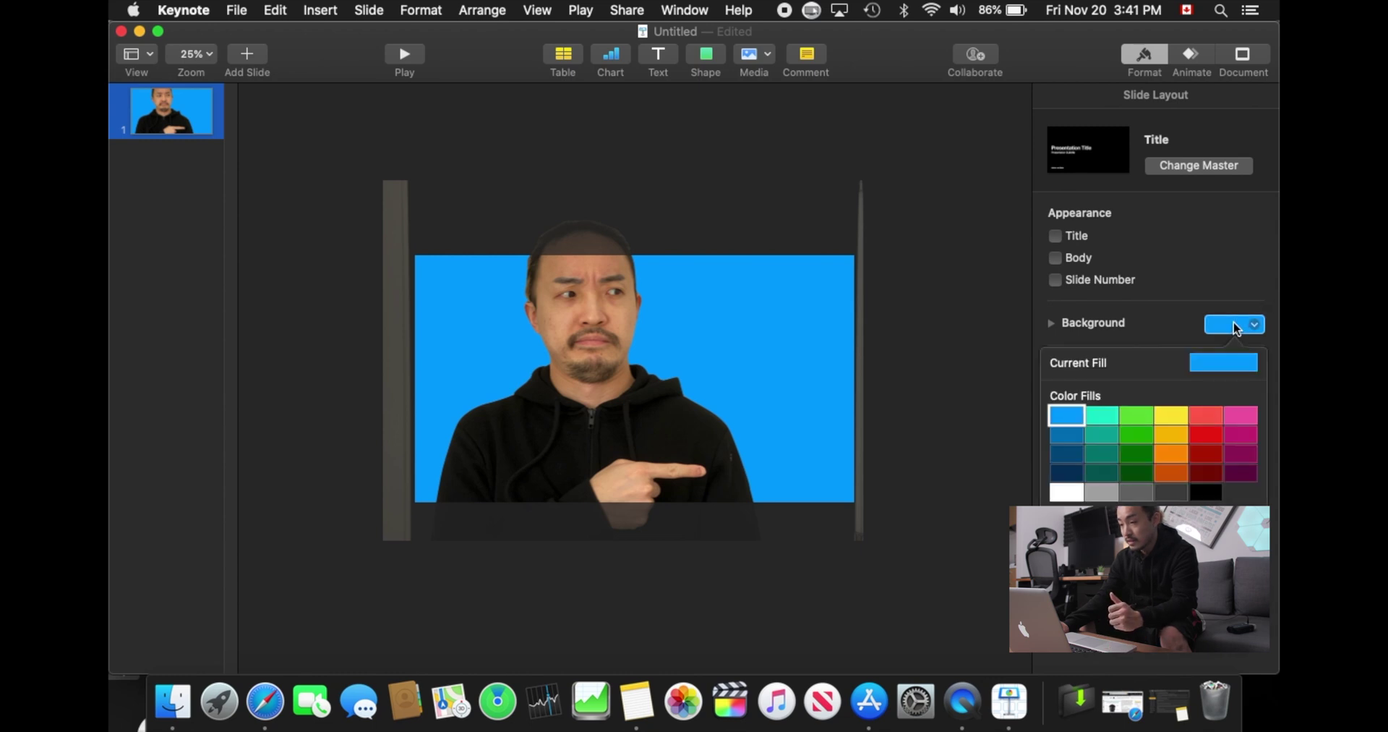
pyautogui.click(1066, 467)
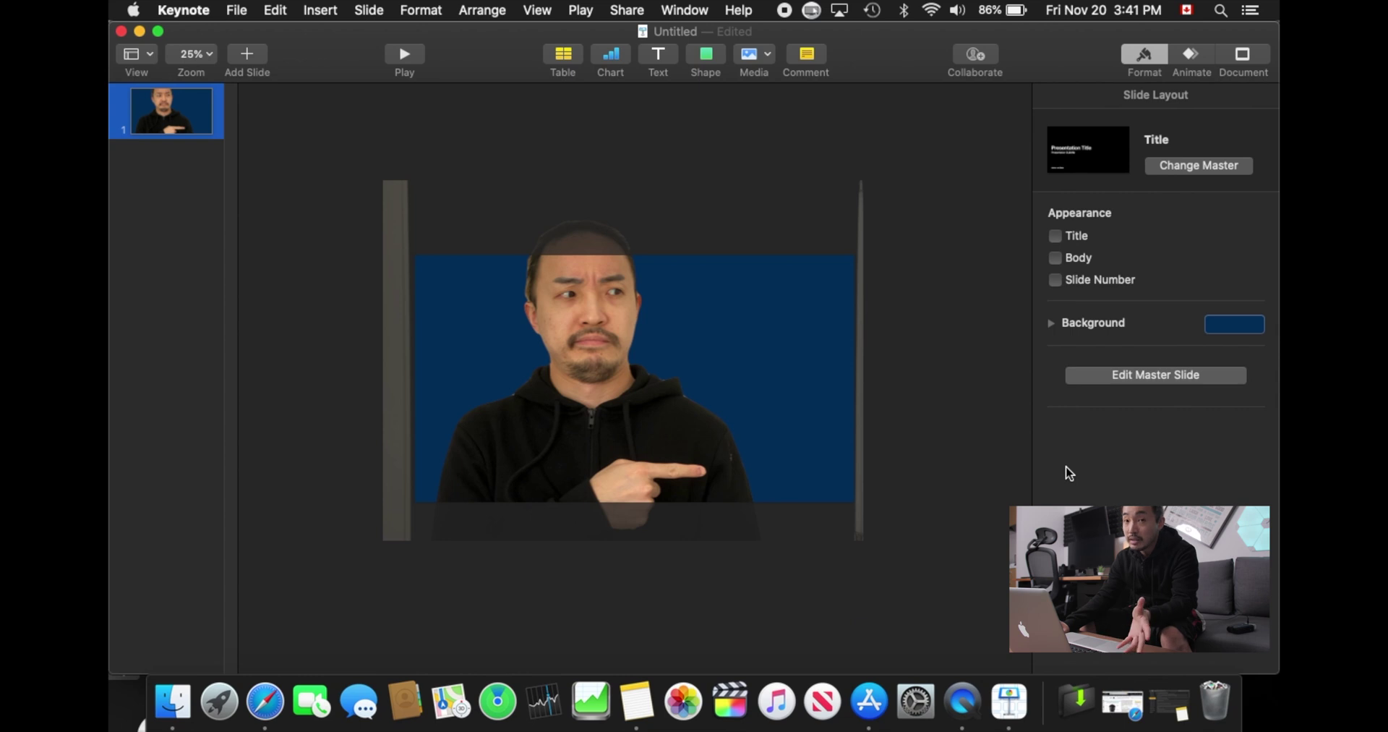
pyautogui.click(1233, 333)
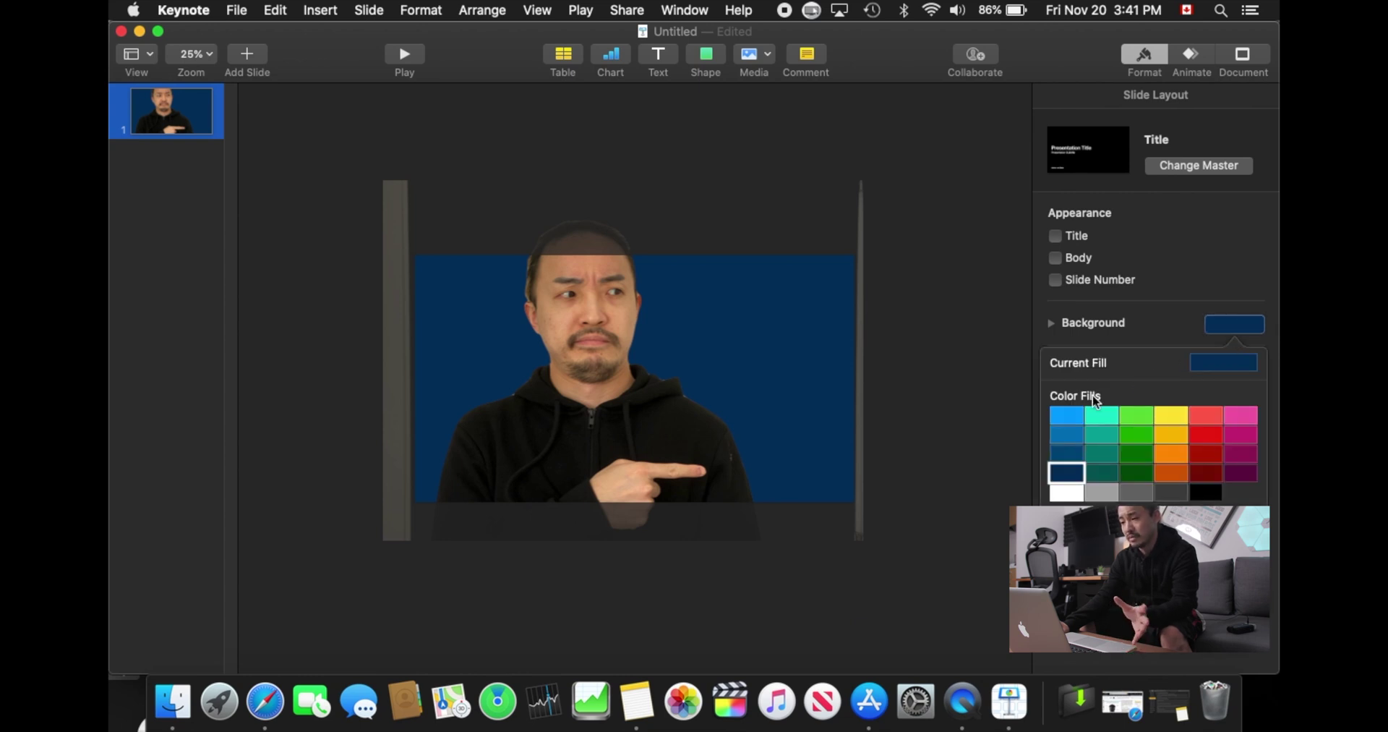
pyautogui.click(1067, 410)
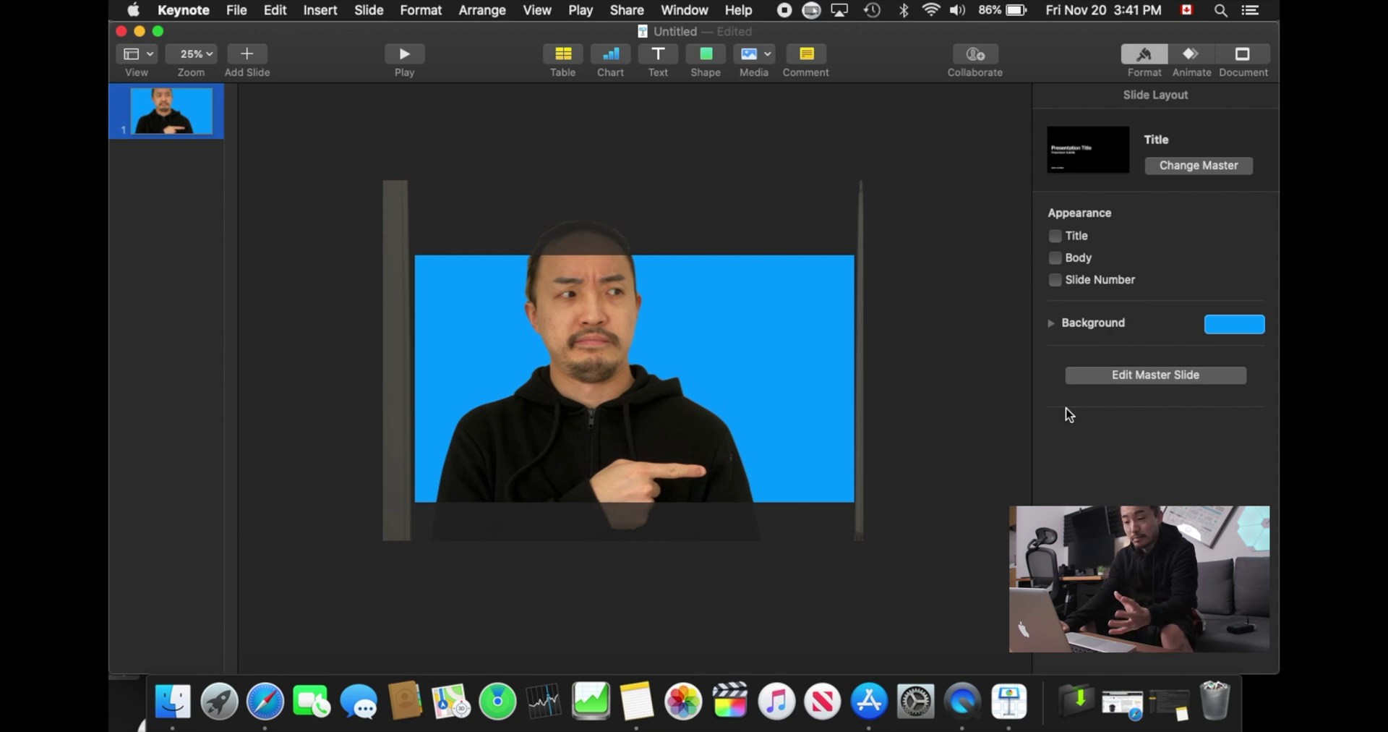
pyautogui.click(1224, 327)
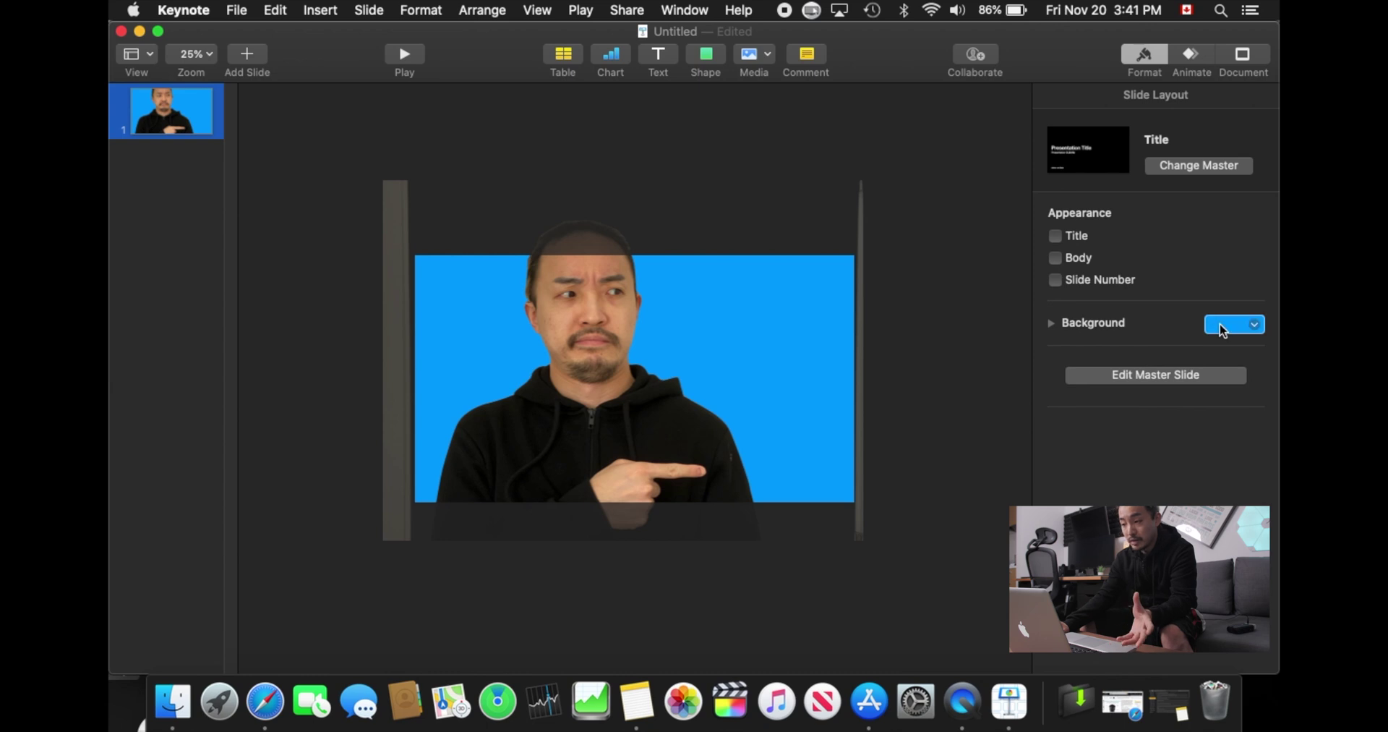
pyautogui.click(1145, 417)
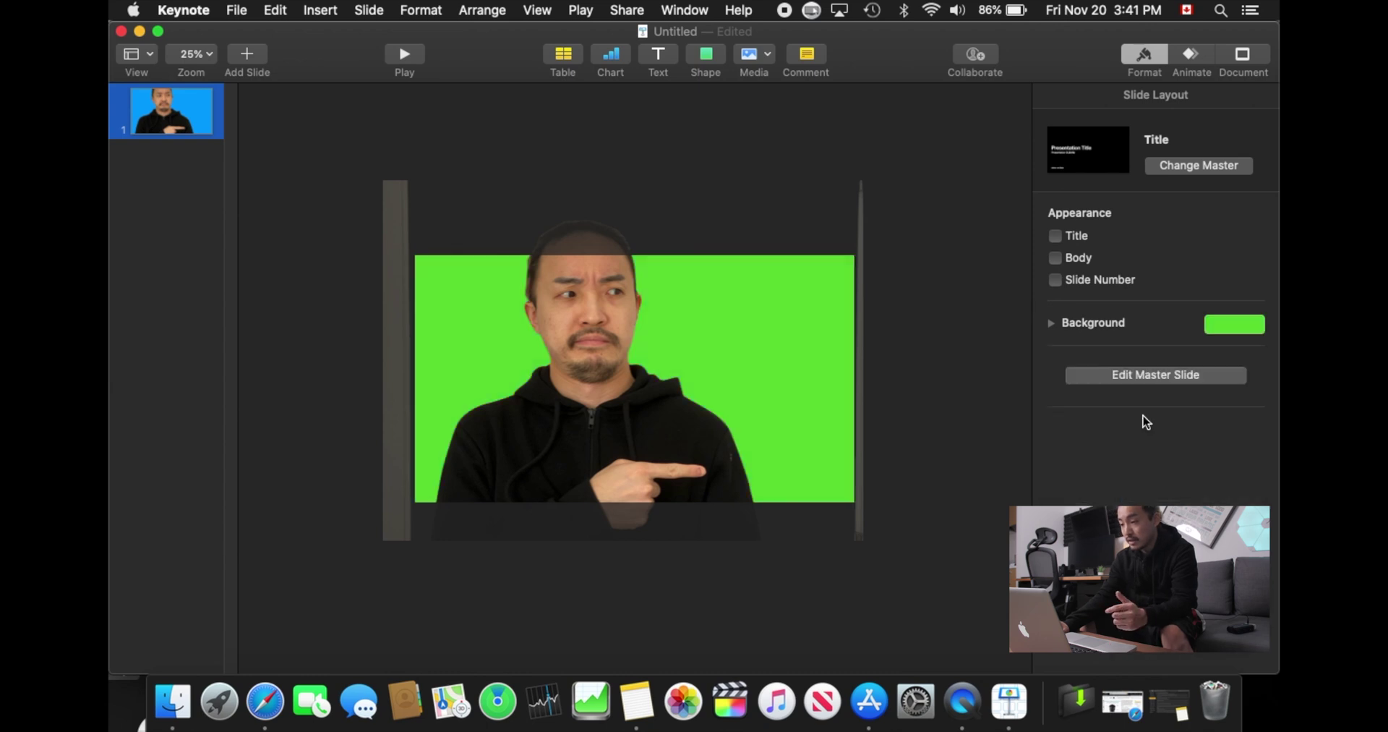
pyautogui.click(1235, 324)
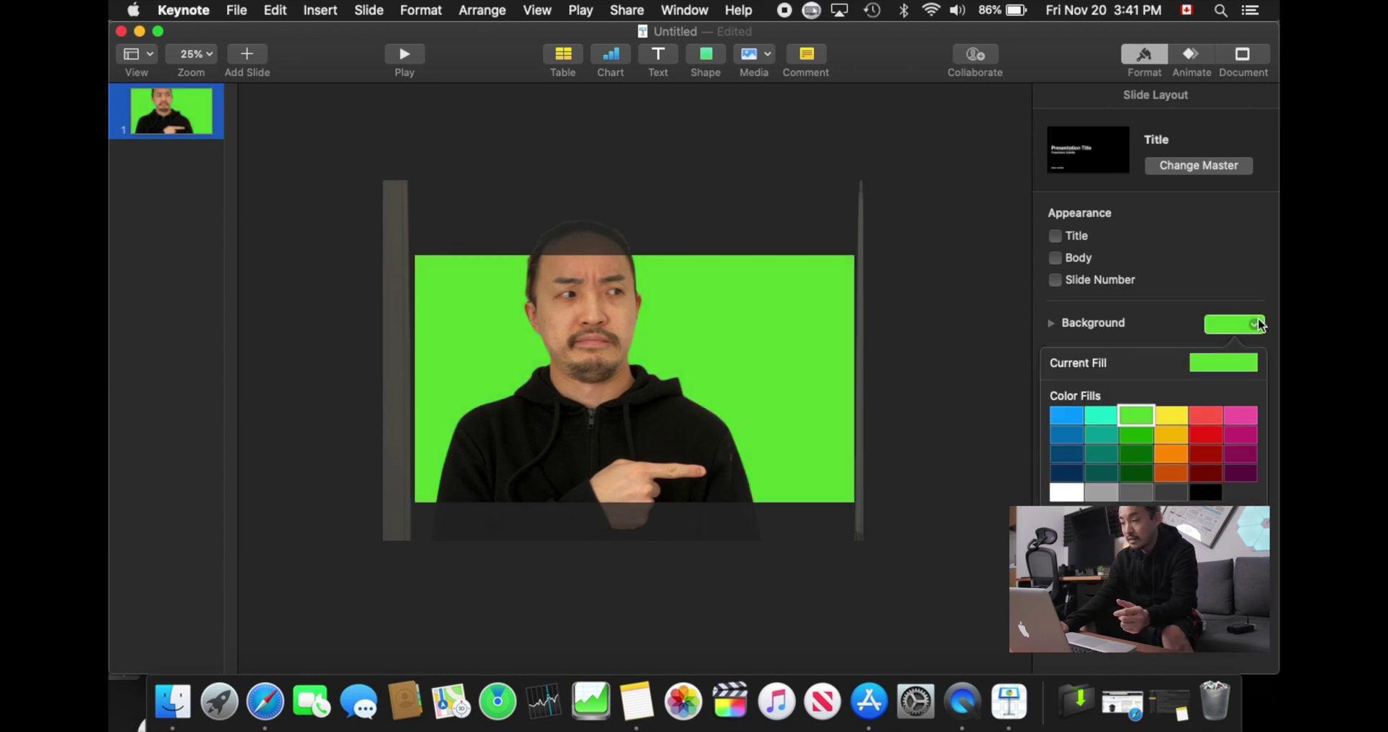
pyautogui.click(1130, 410)
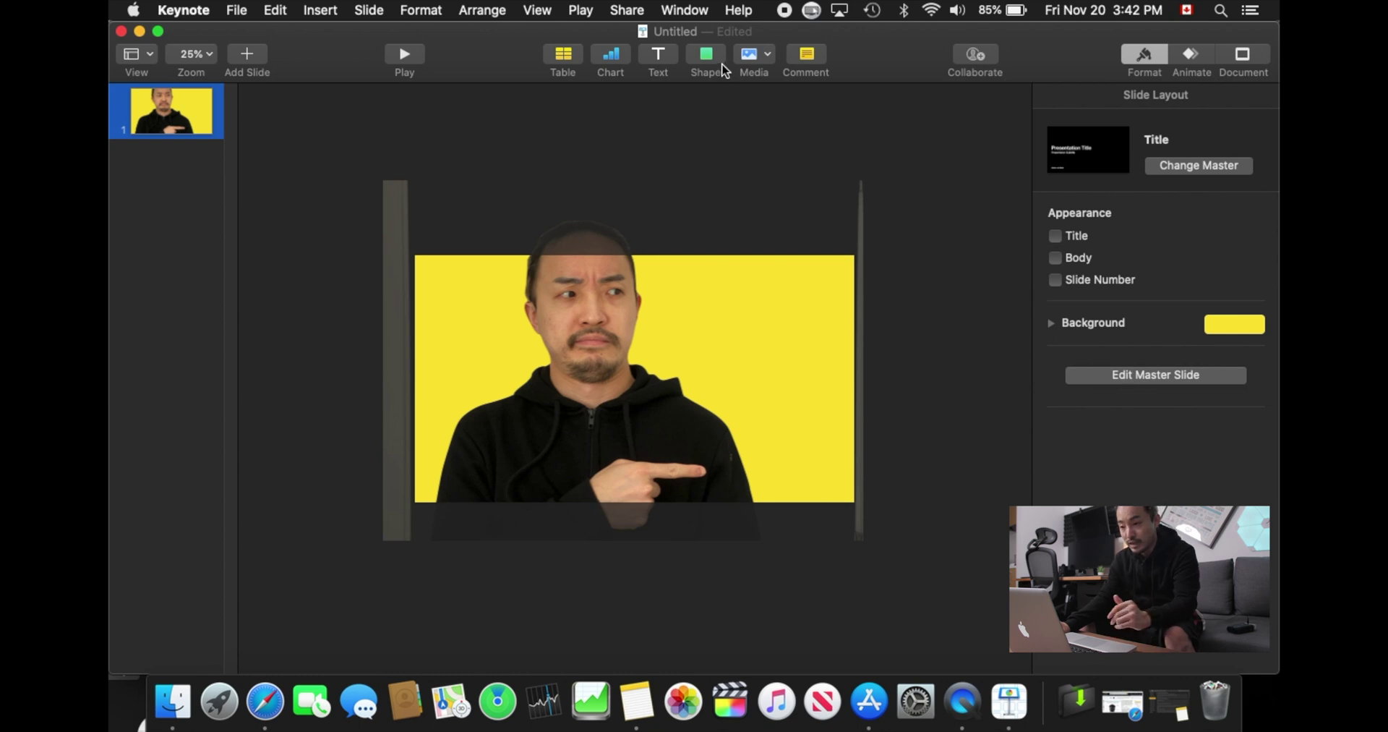
# Step: Discard the empty text box by clicking an empty area of the canvas
pyautogui.click(660, 56)
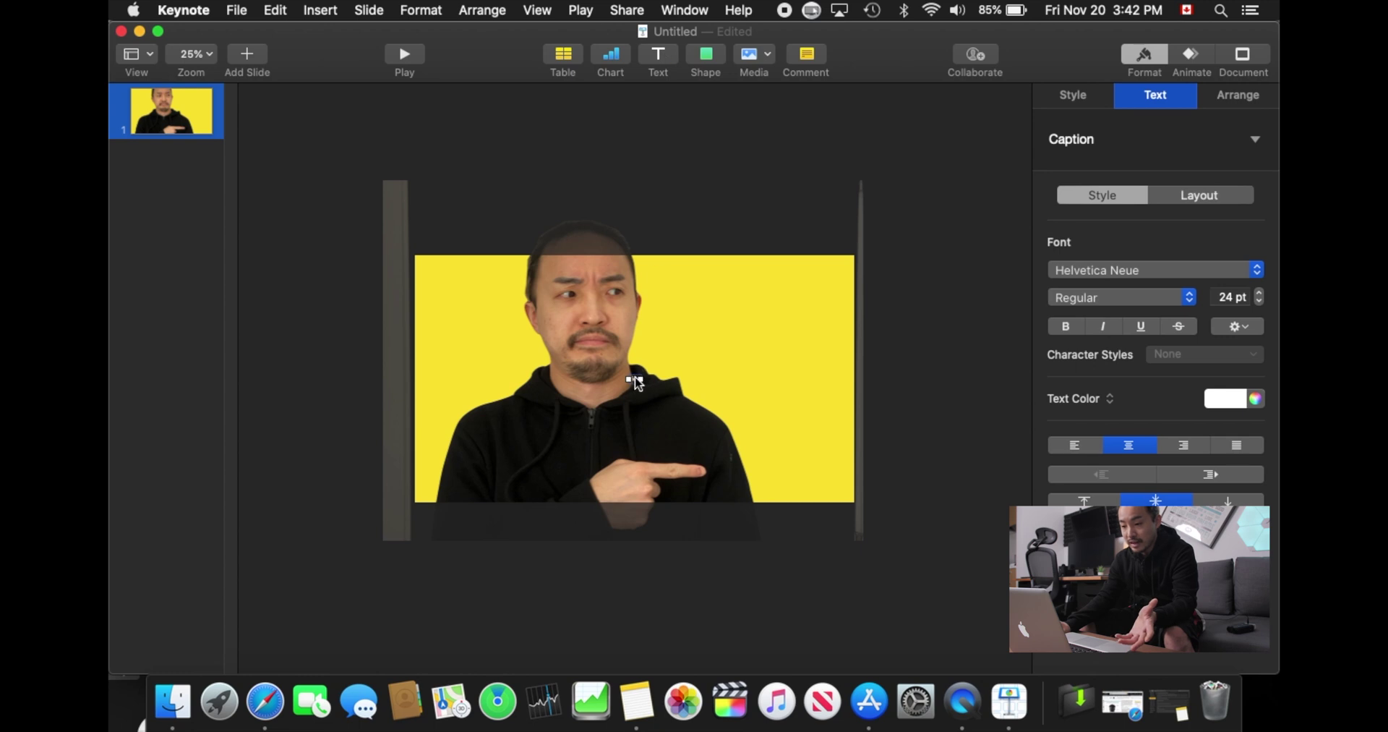
pyautogui.moveTo(635, 379); pyautogui.dragTo(682, 315)
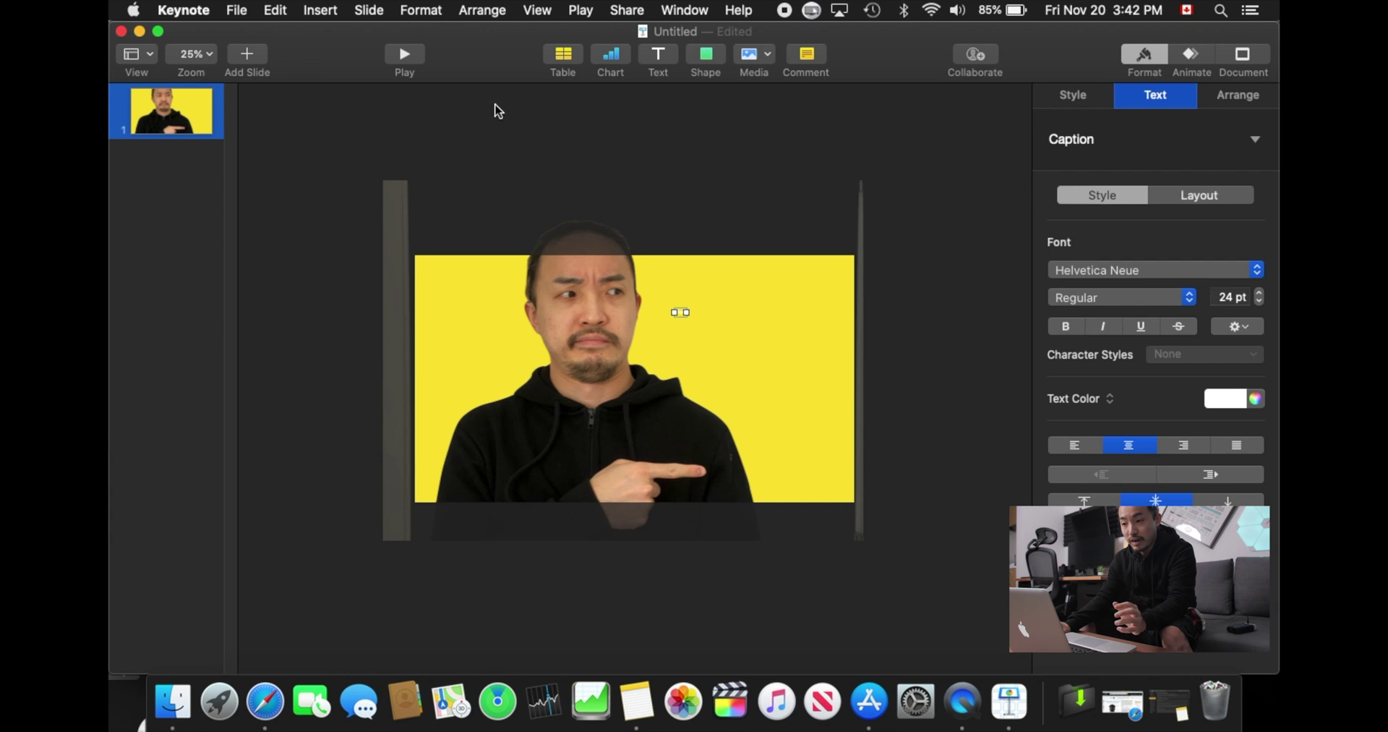
pyautogui.click(655, 139)
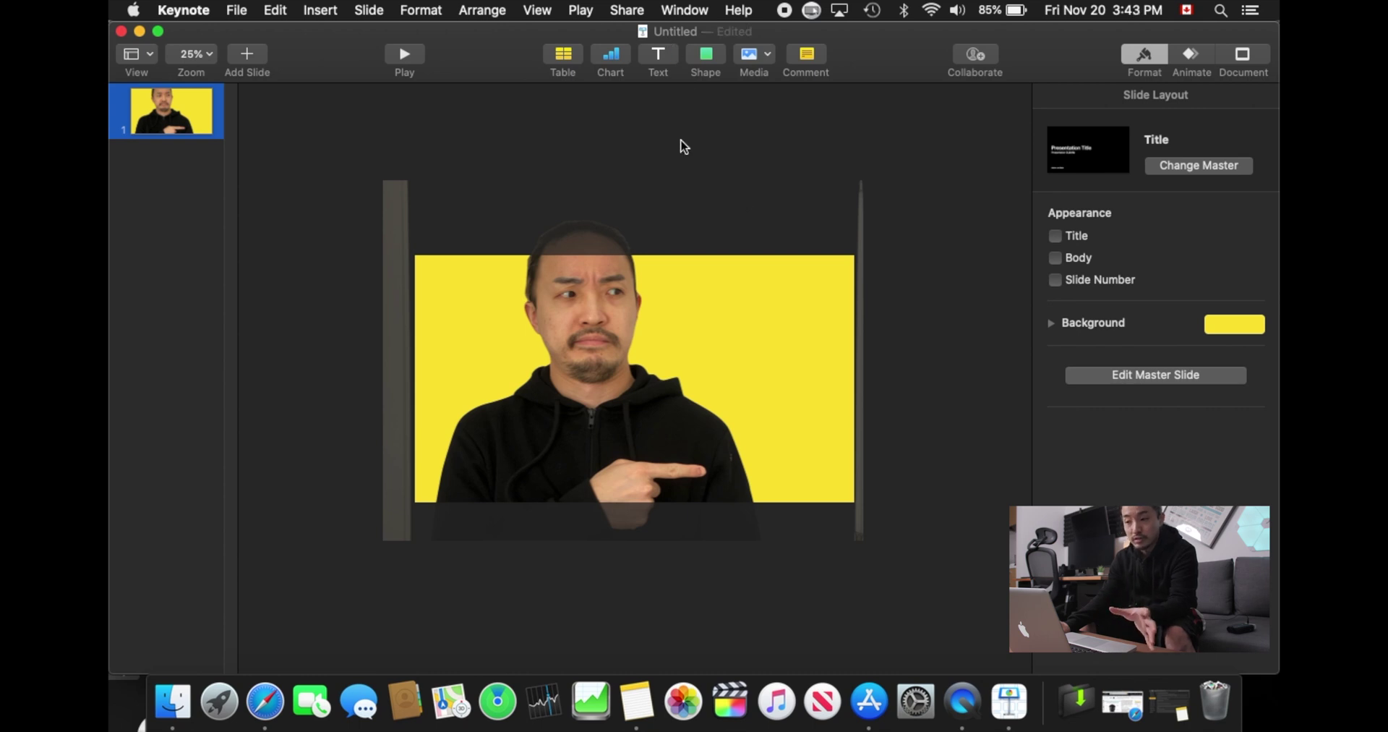
# Step: Save the presentation as 'Test Thumbnail' on the Desktop
pyautogui.click(690, 37)
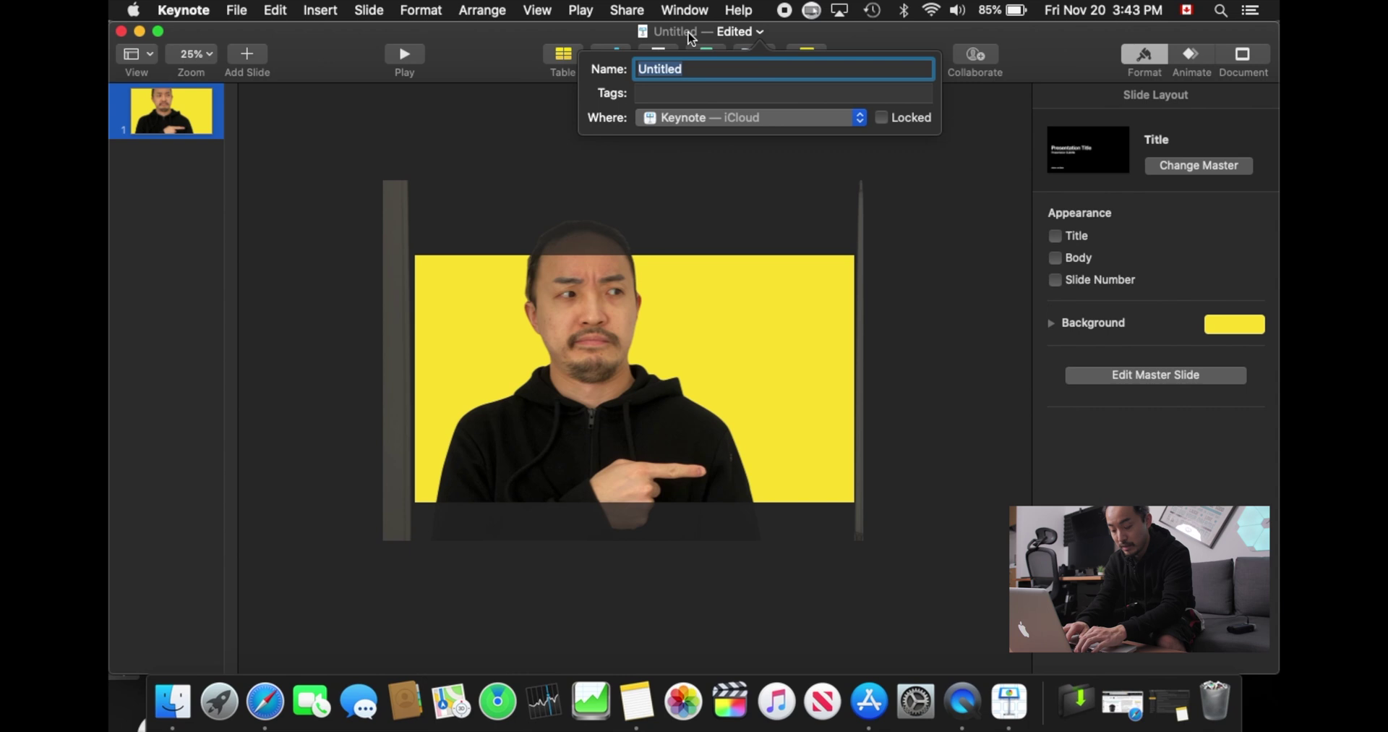
pyautogui.write('Tes')
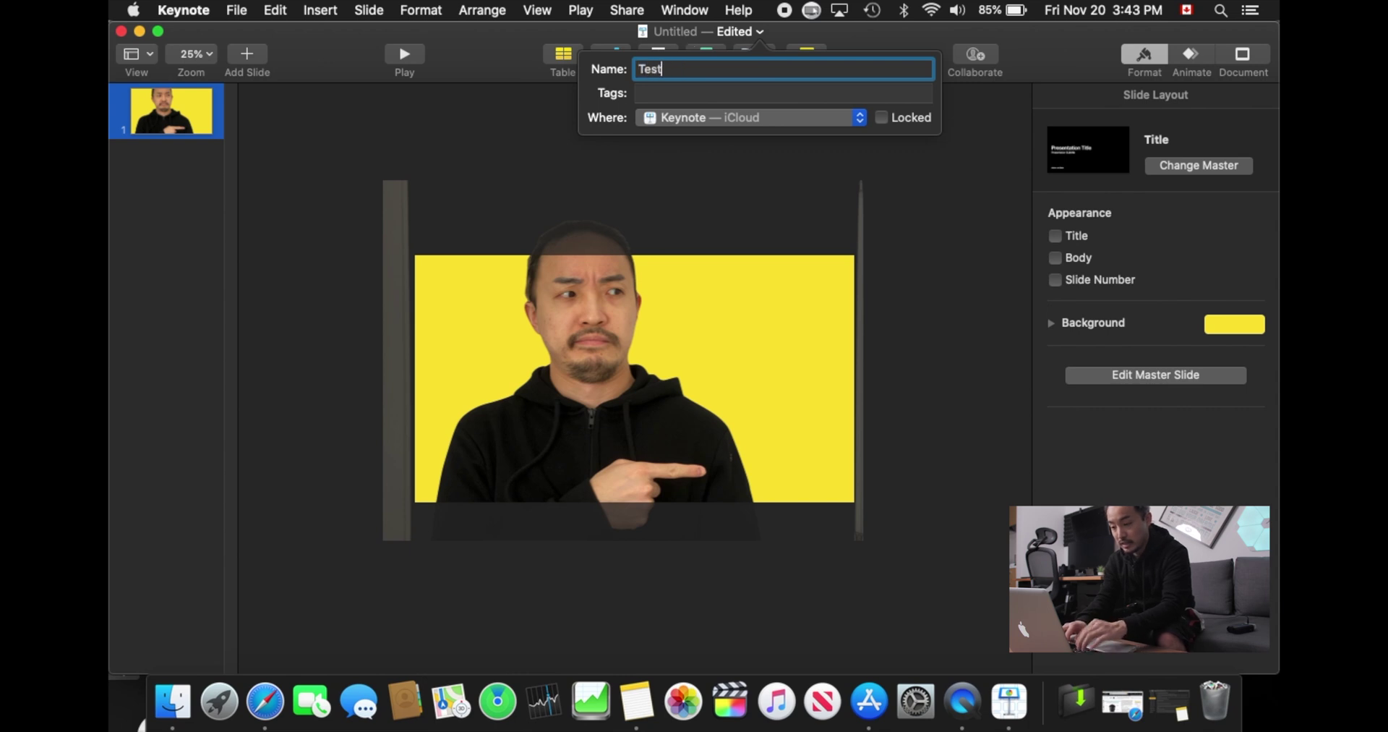
pyautogui.write('Thumbnail')
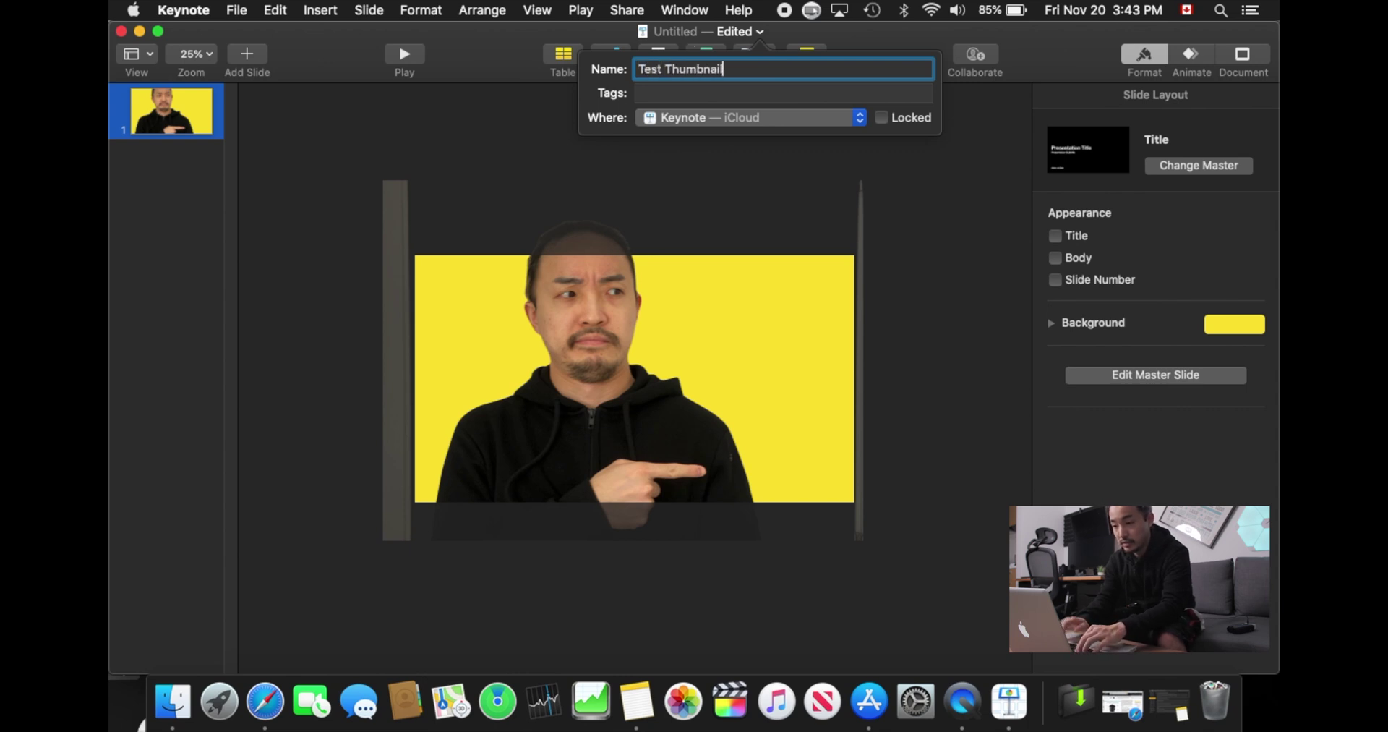
pyautogui.click(719, 119)
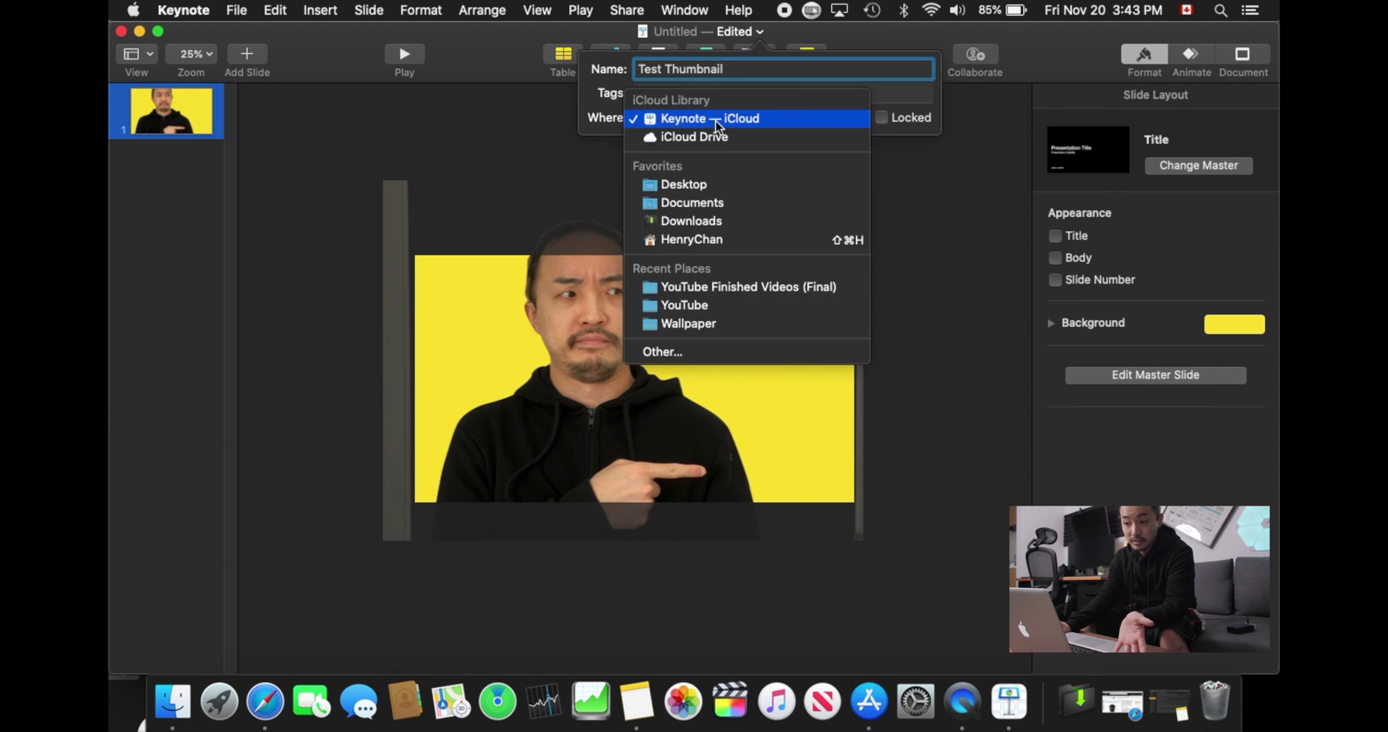
pyautogui.click(740, 189)
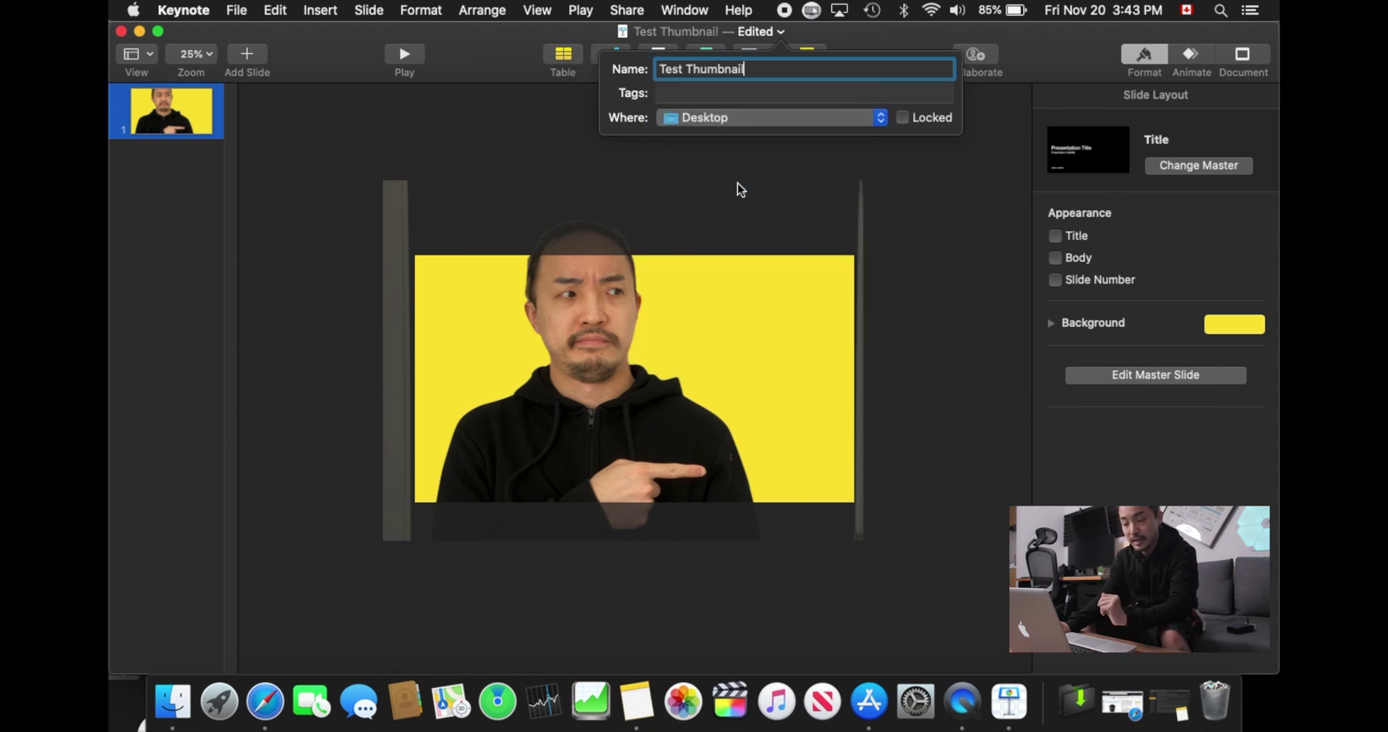
pyautogui.press('Return')
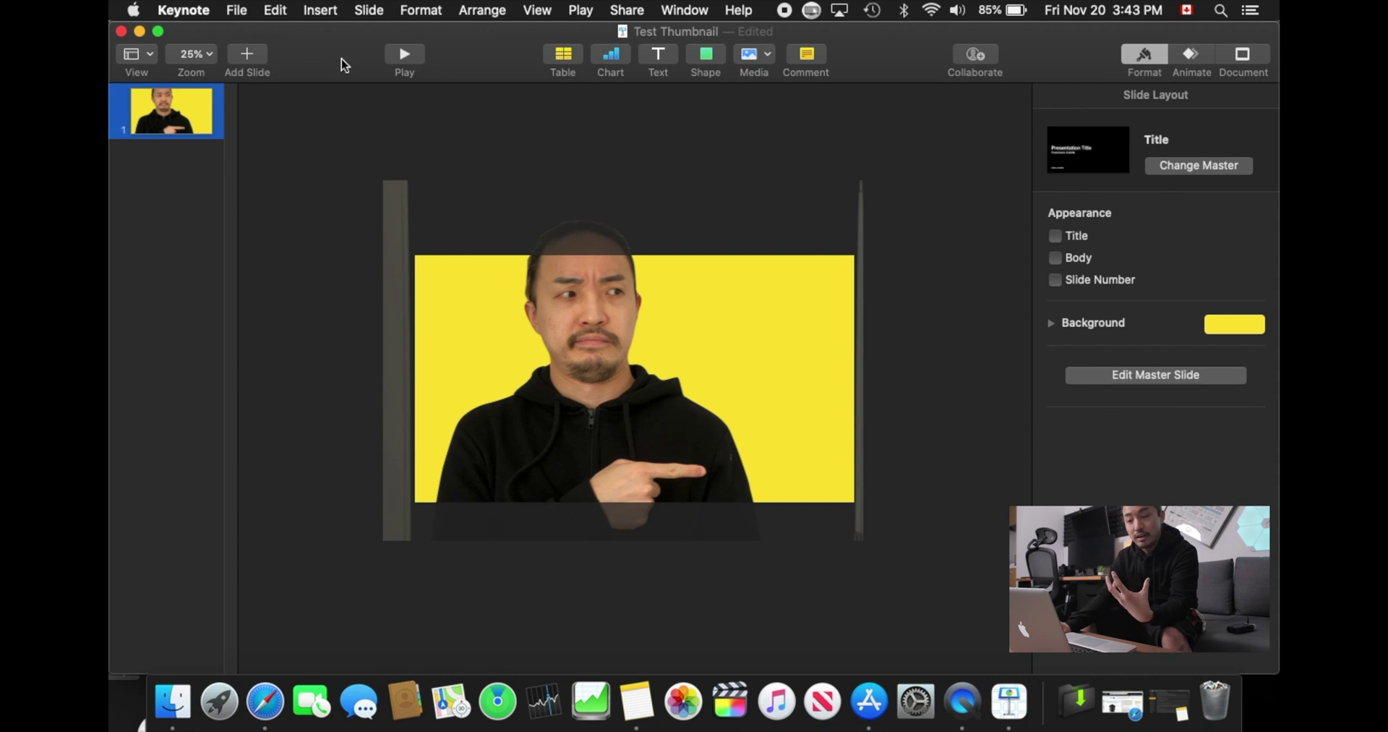
# Step: Export the slide as JPEG (High Quality) images to the Desktop, then minimize Keynote
pyautogui.click(237, 10)
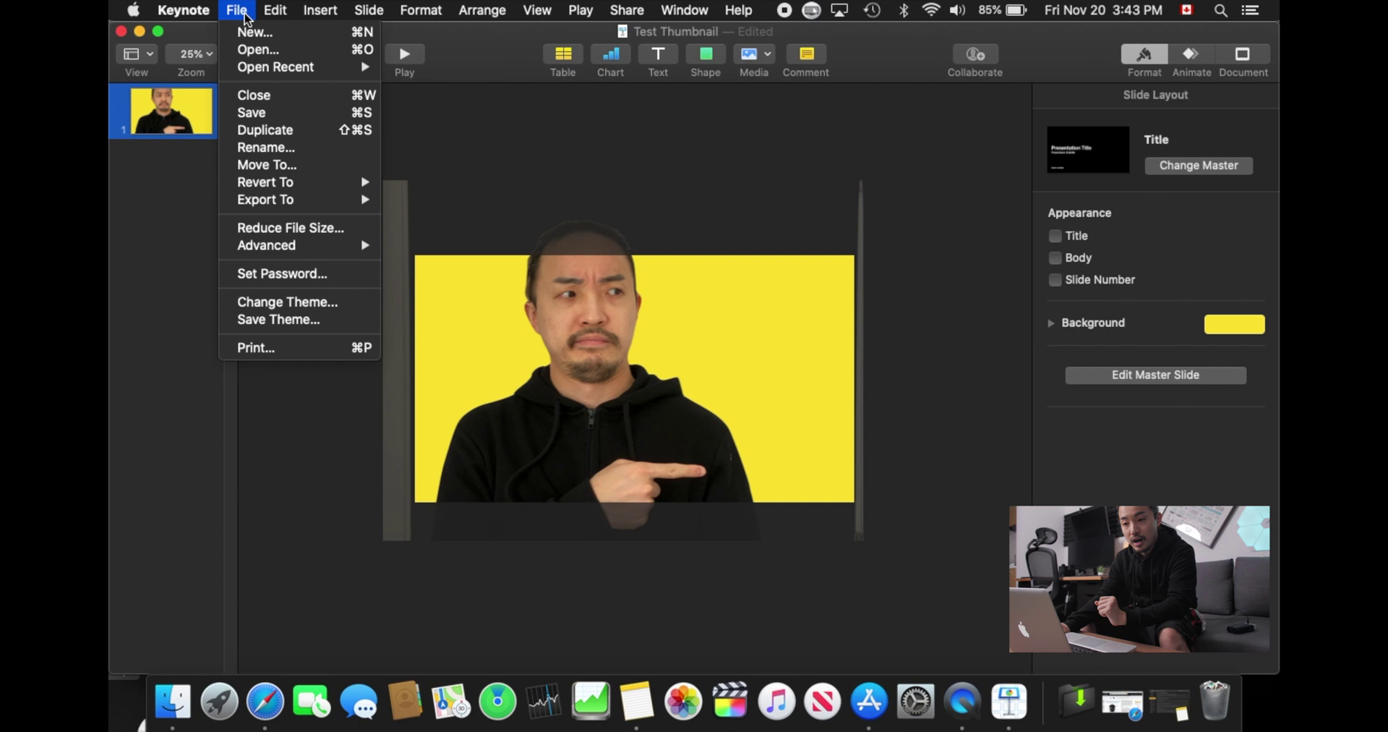
pyautogui.moveTo(335, 205)
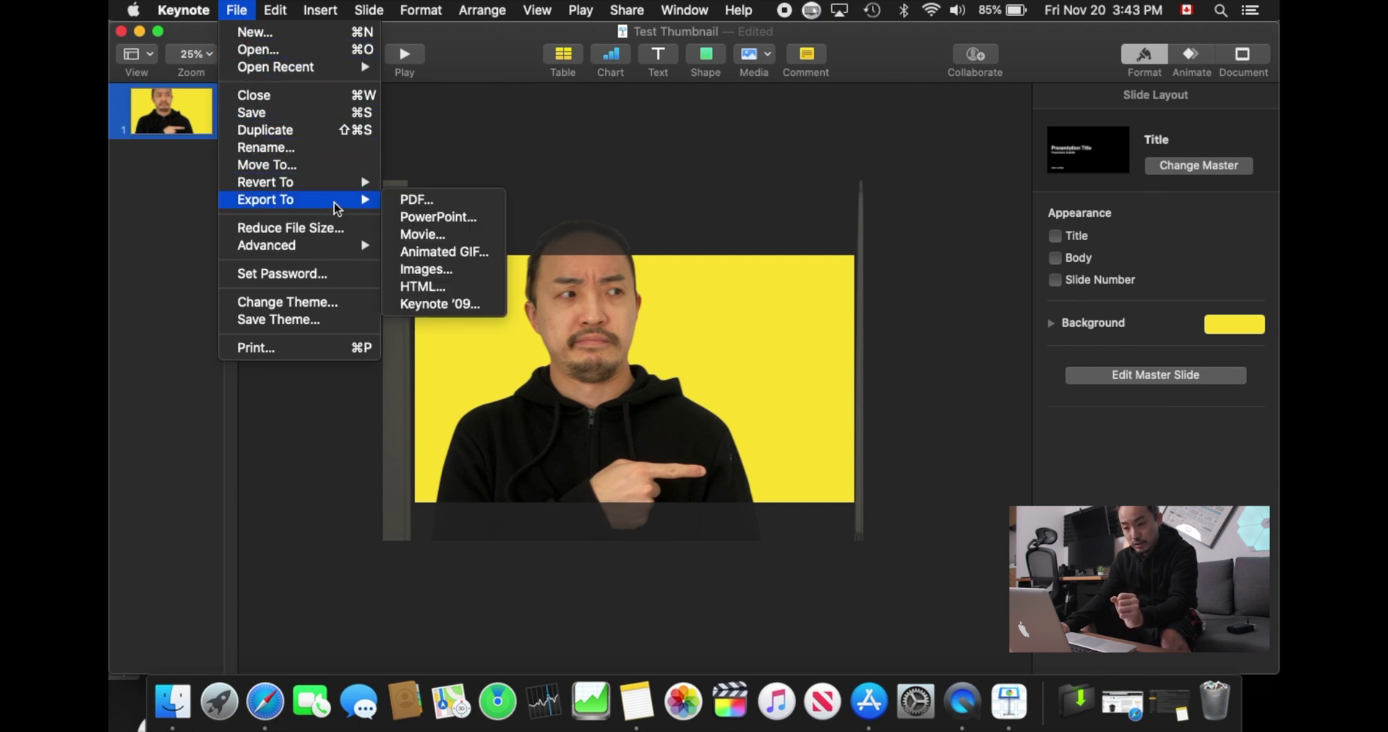
pyautogui.click(477, 269)
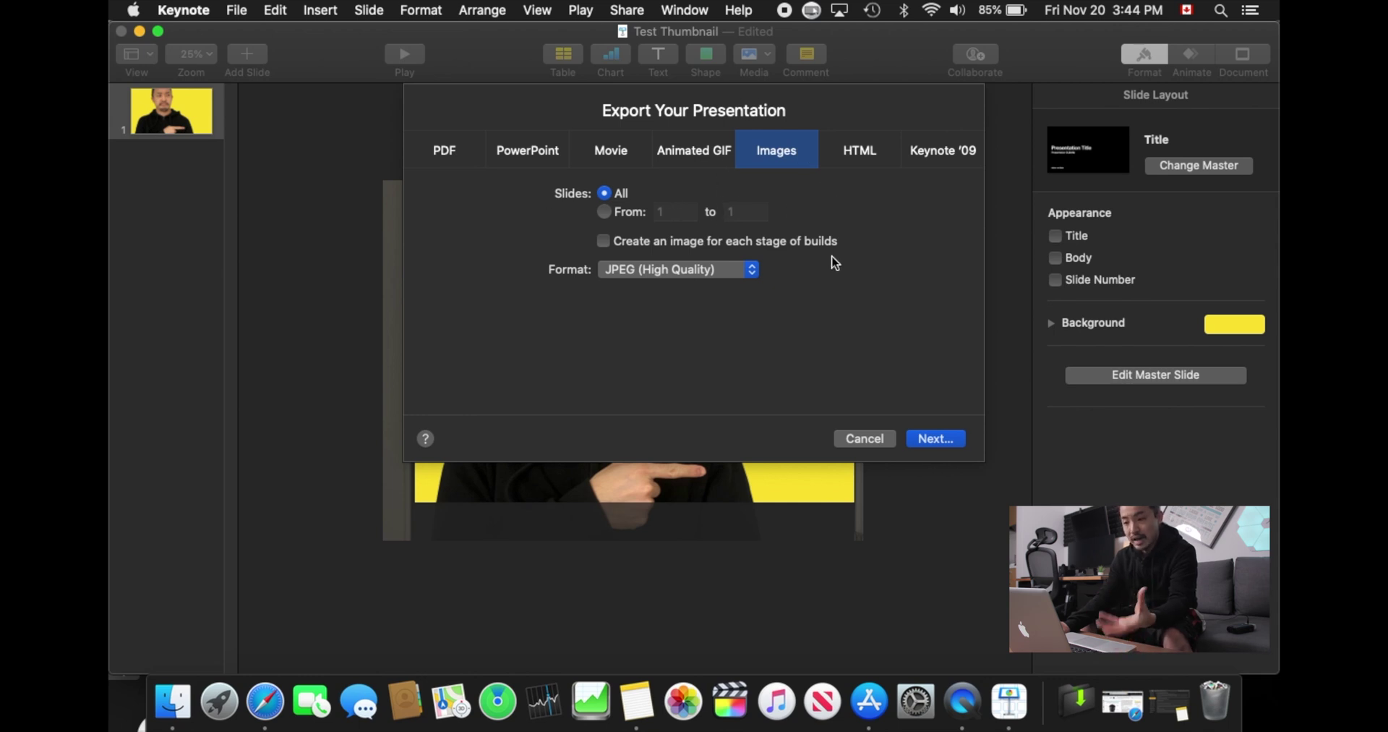
pyautogui.click(678, 271)
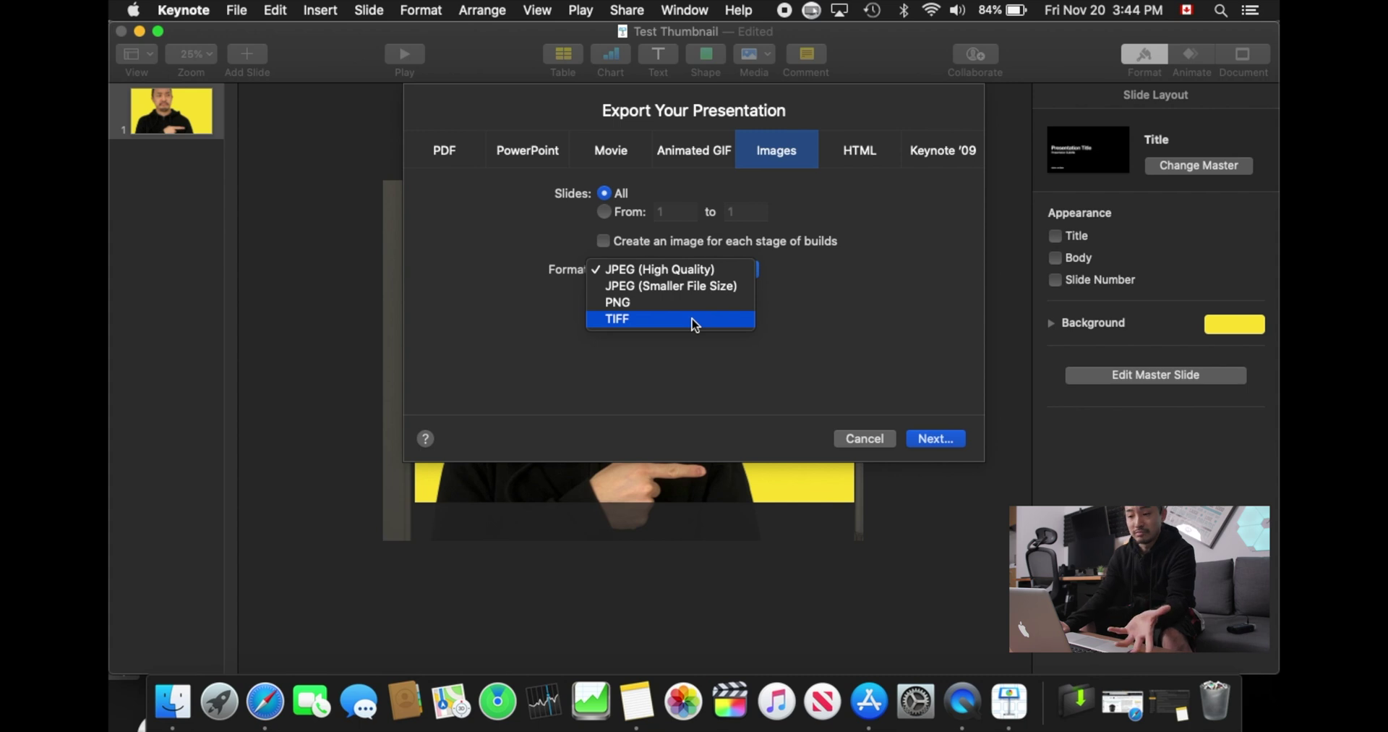
pyautogui.click(692, 273)
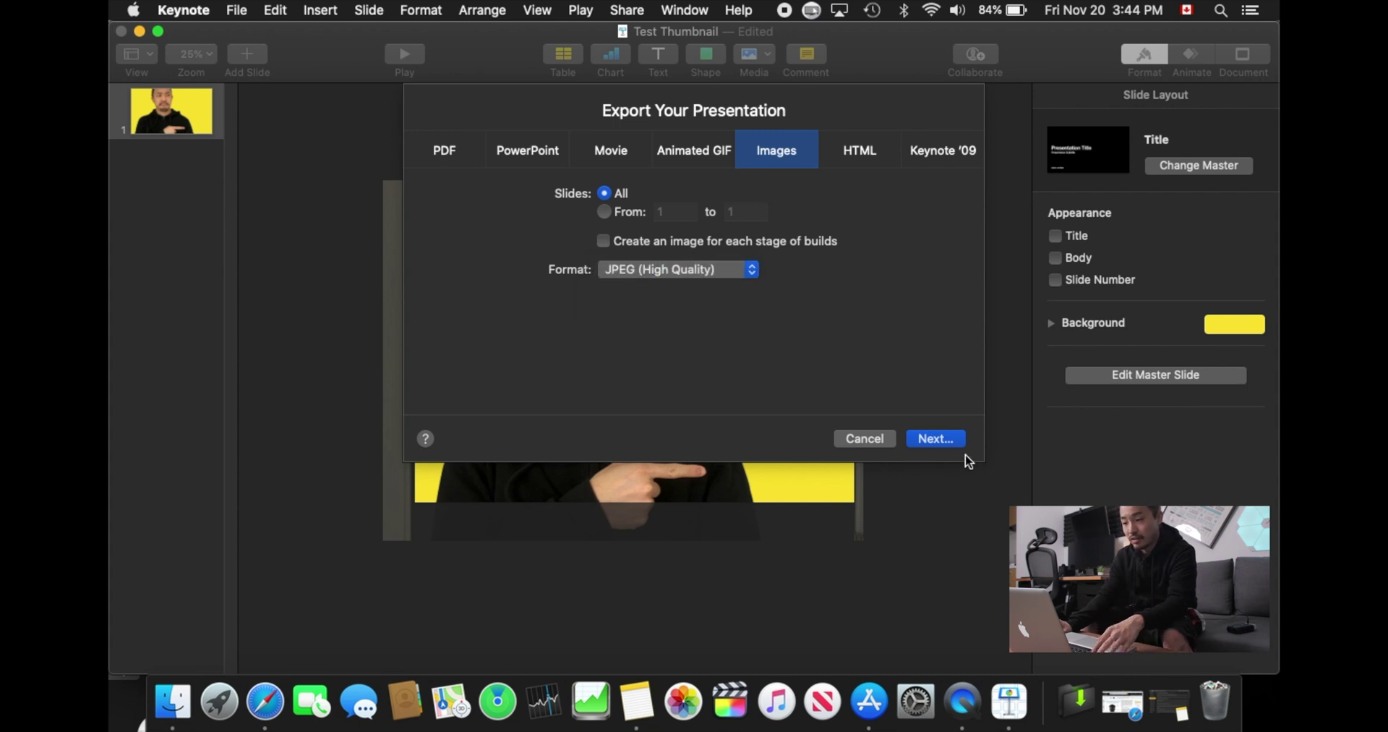
pyautogui.click(948, 442)
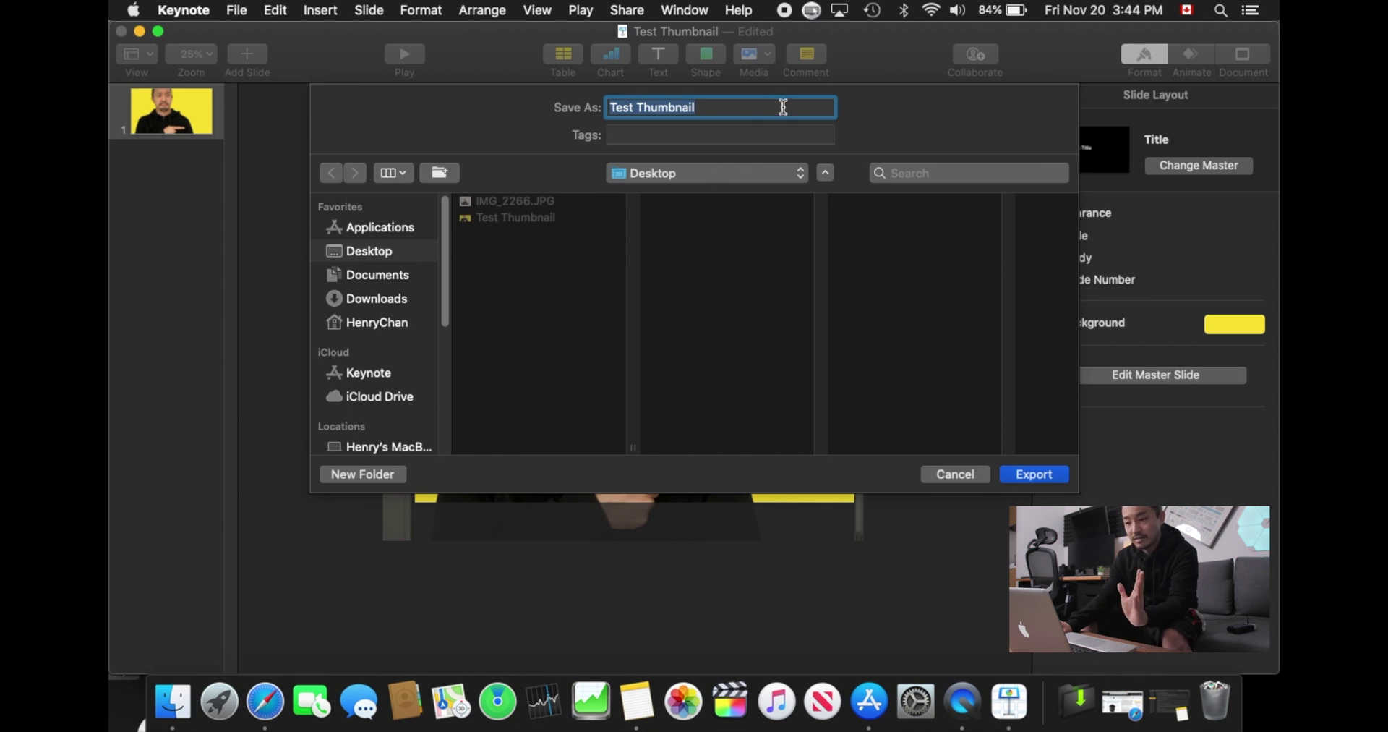
pyautogui.click(1032, 474)
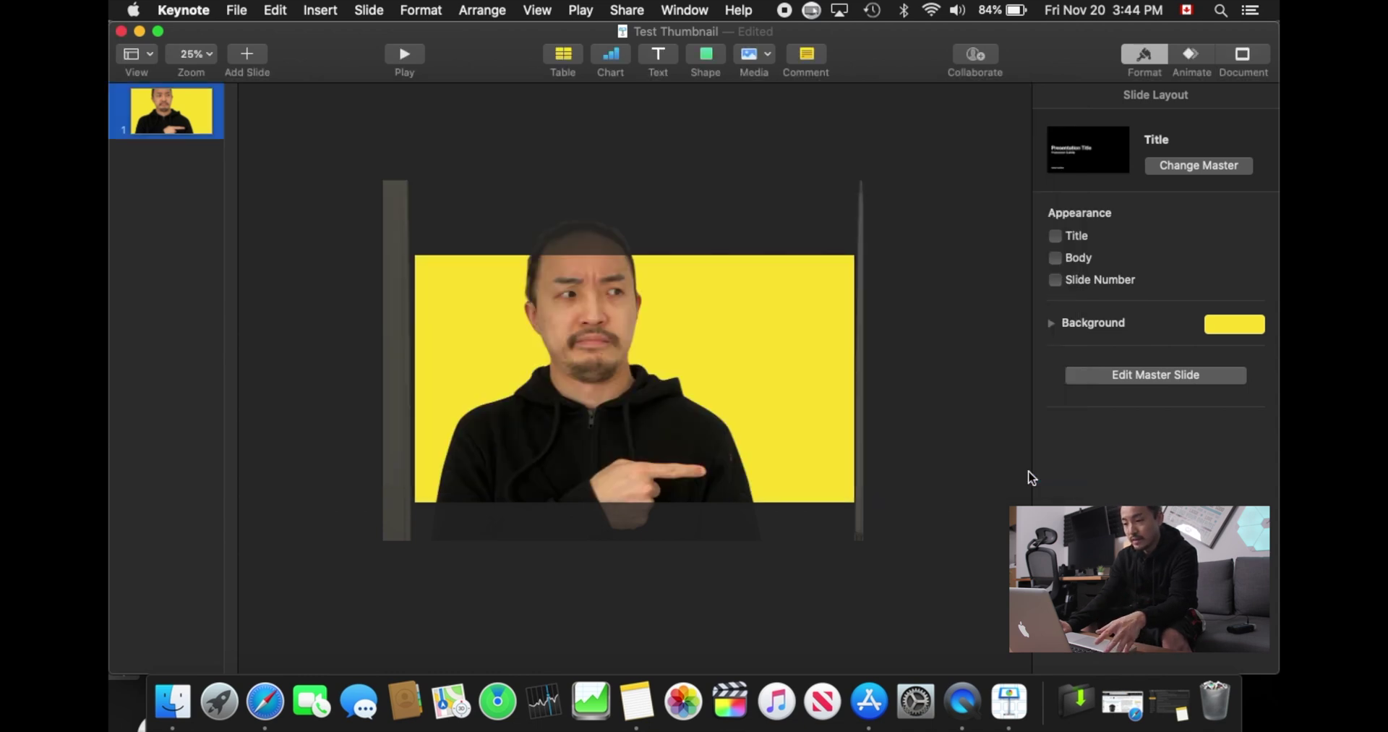
pyautogui.click(140, 31)
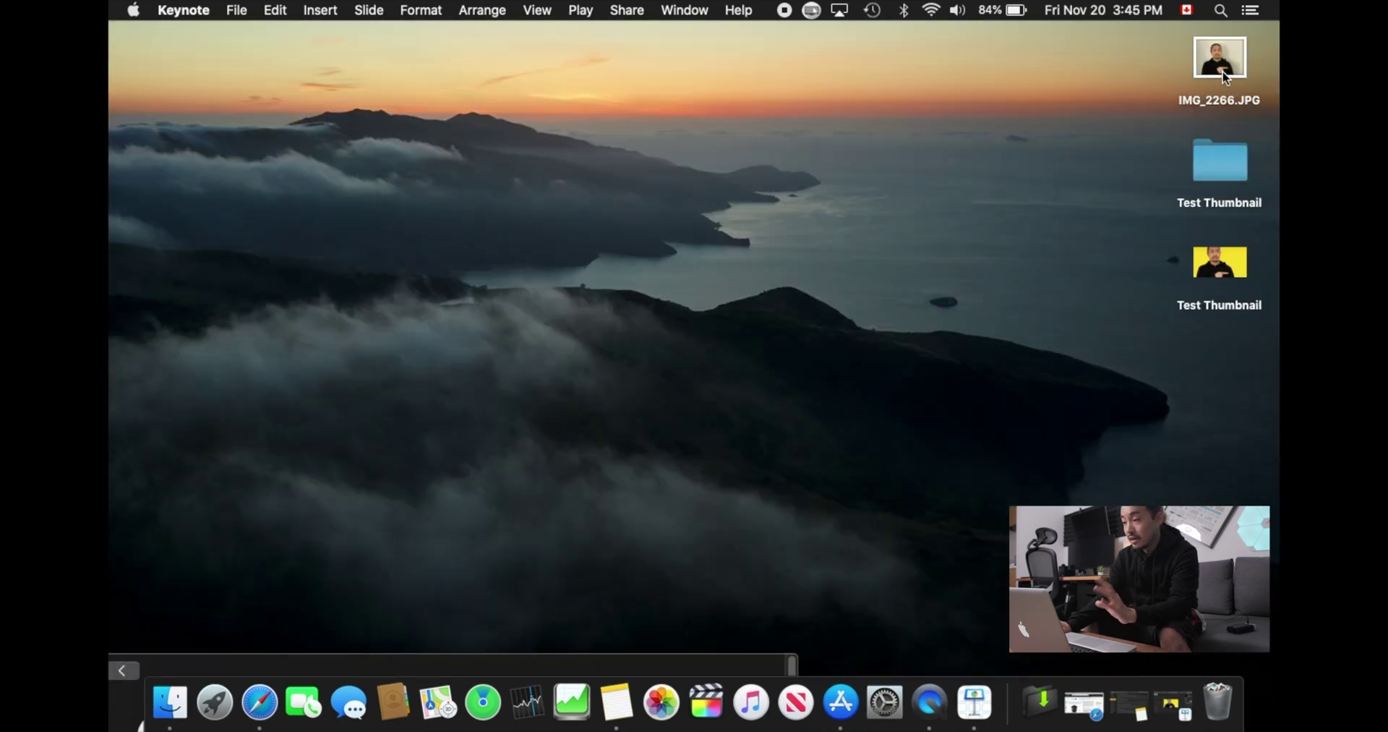
# Step: Rename the desktop presentation file to 'Test Thumbnail Keynote Project', then select the Test Thumbnail folder
pyautogui.click(1241, 262)
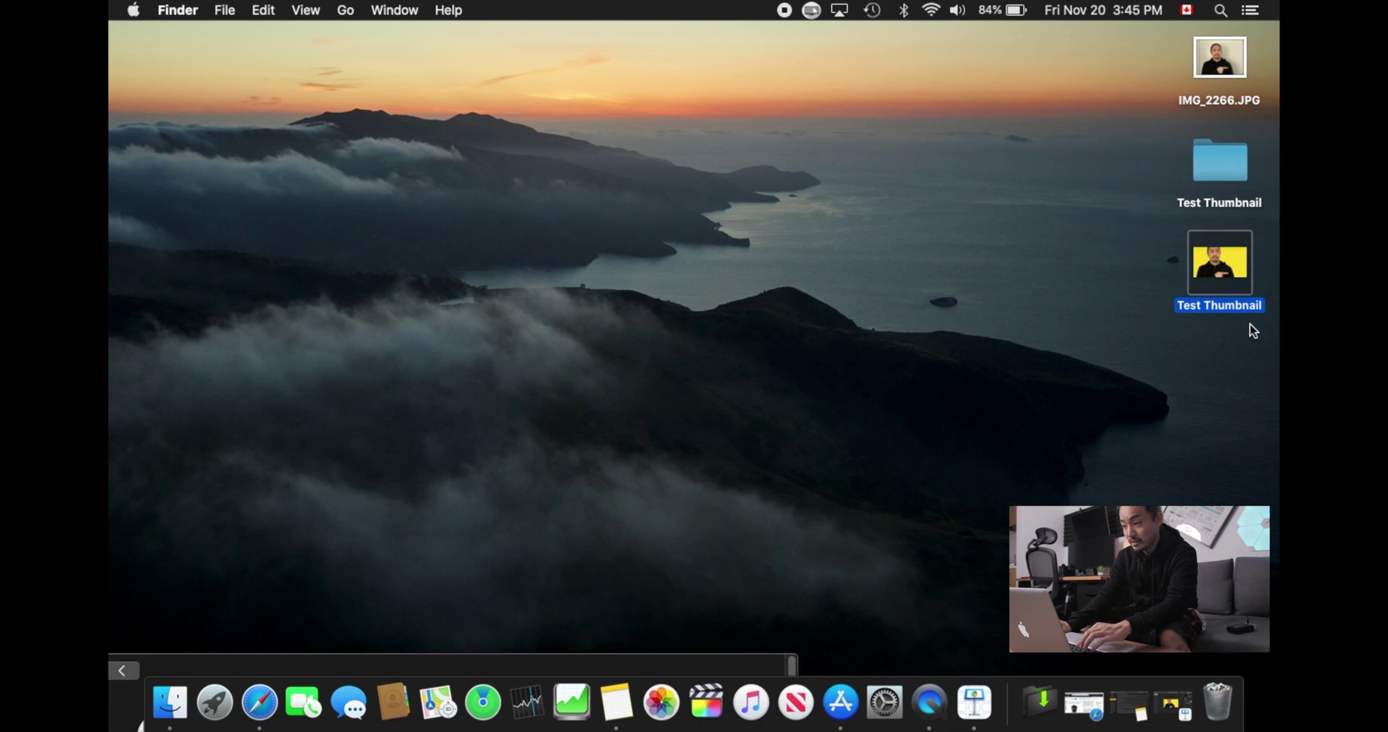
pyautogui.press('Return')
pyautogui.press('Right')
pyautogui.write('Ke')
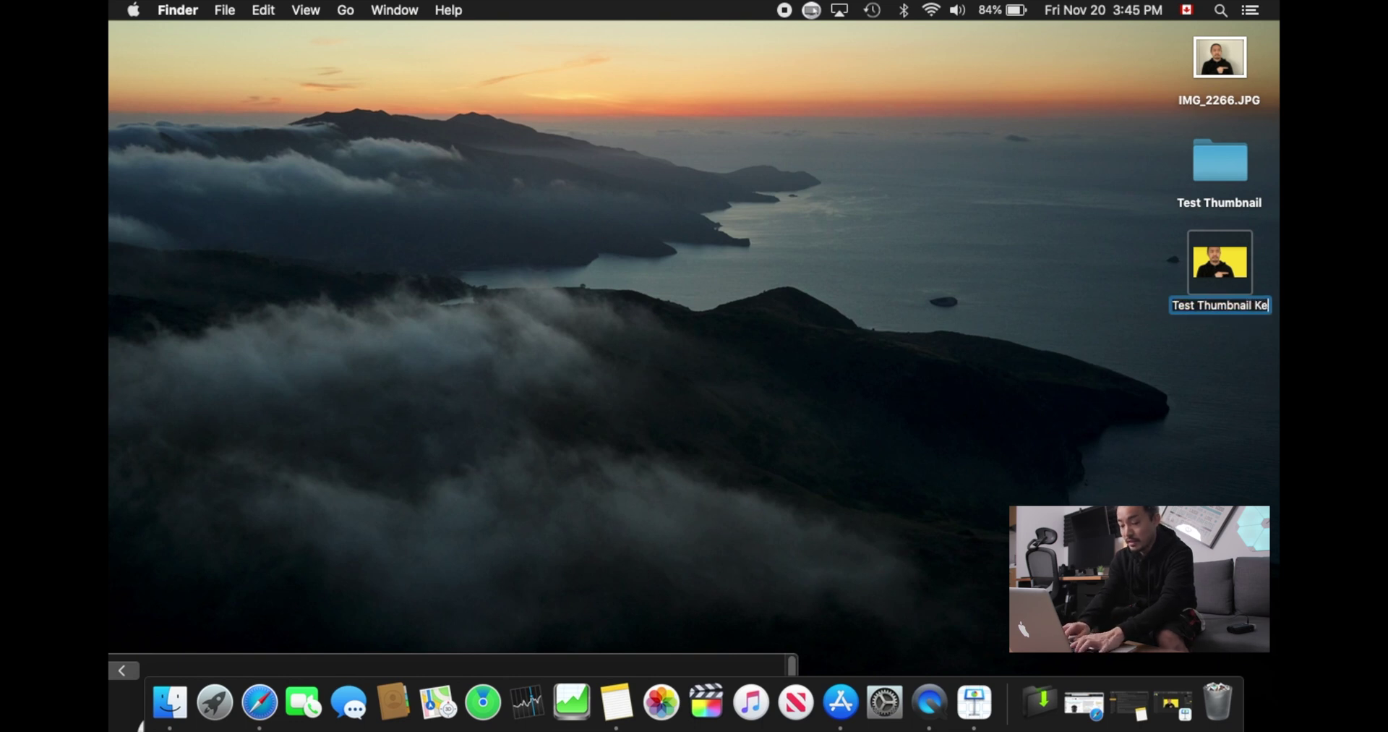
pyautogui.write('ynote')
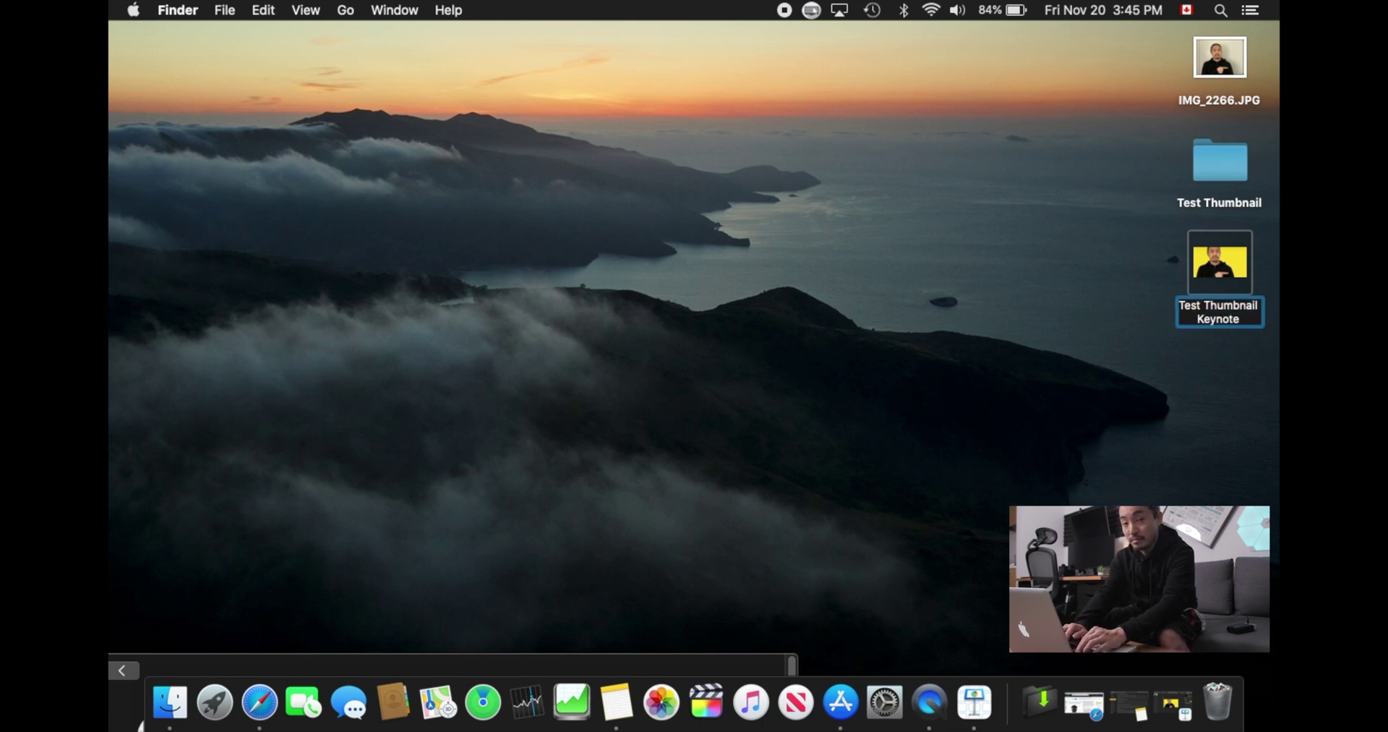
pyautogui.write(' Prok')
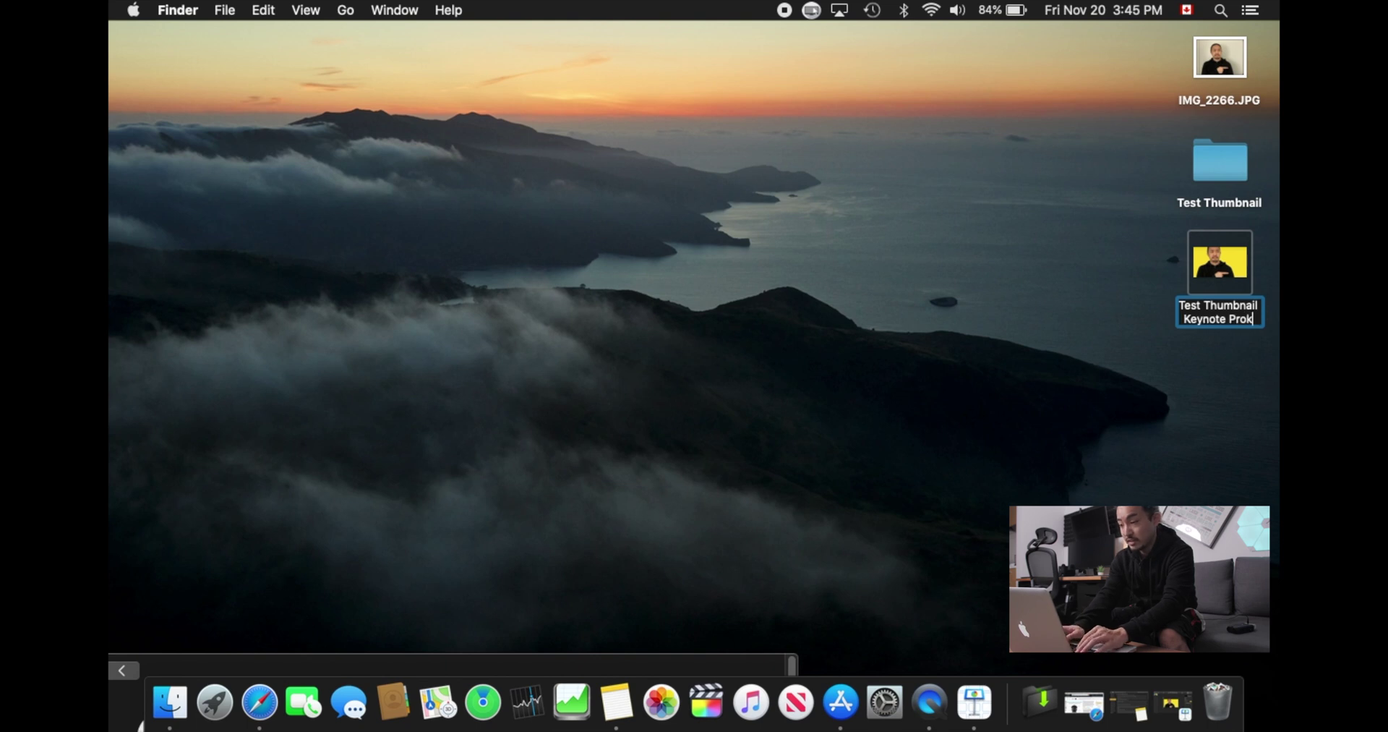
pyautogui.press('BackSpace')
pyautogui.write('ject')
pyautogui.press('Return')
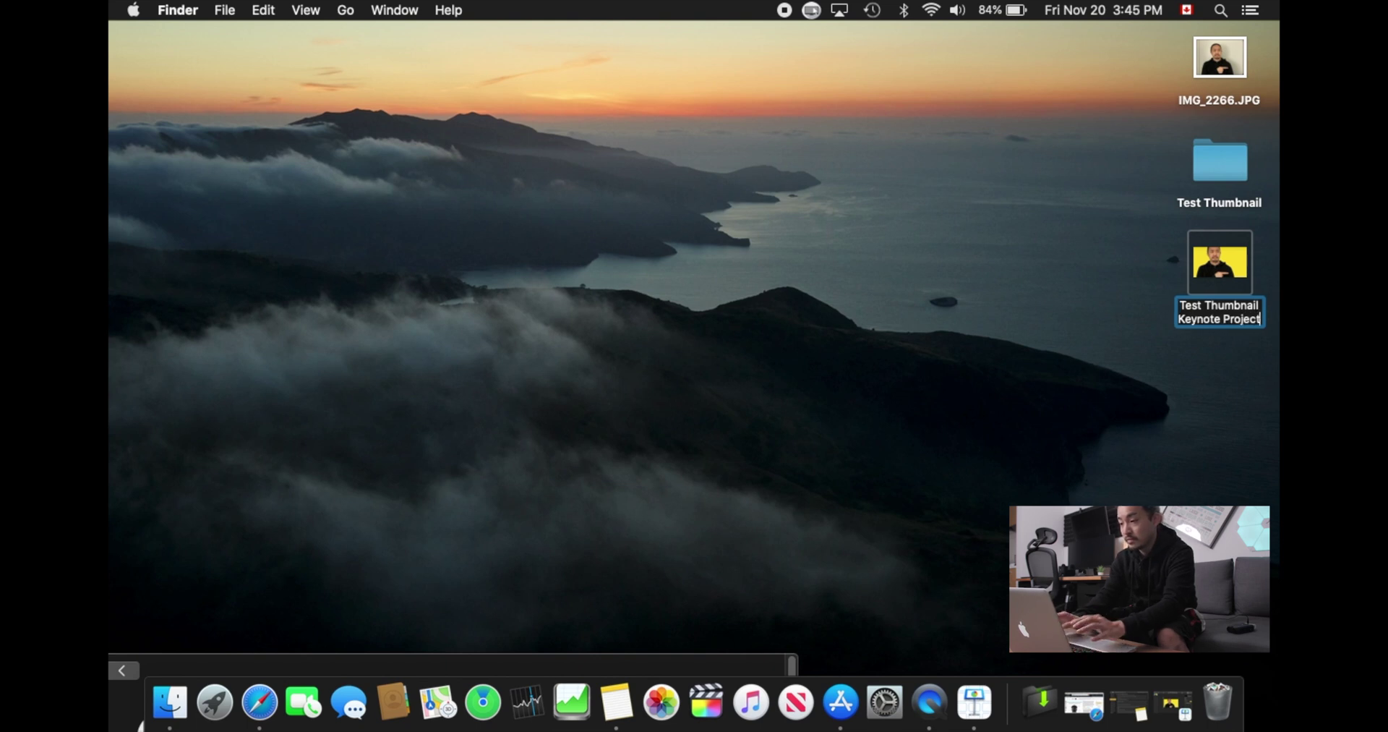
pyautogui.click(1069, 396)
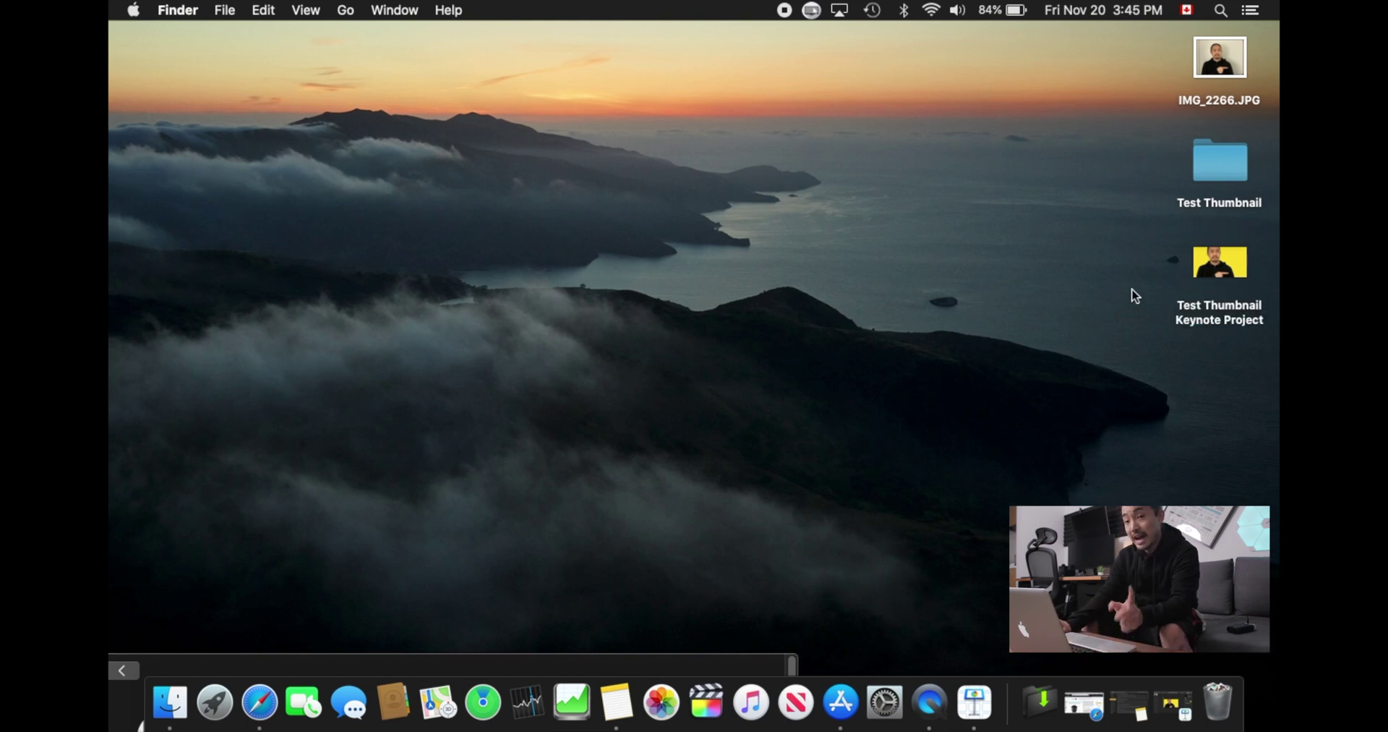
pyautogui.click(1221, 183)
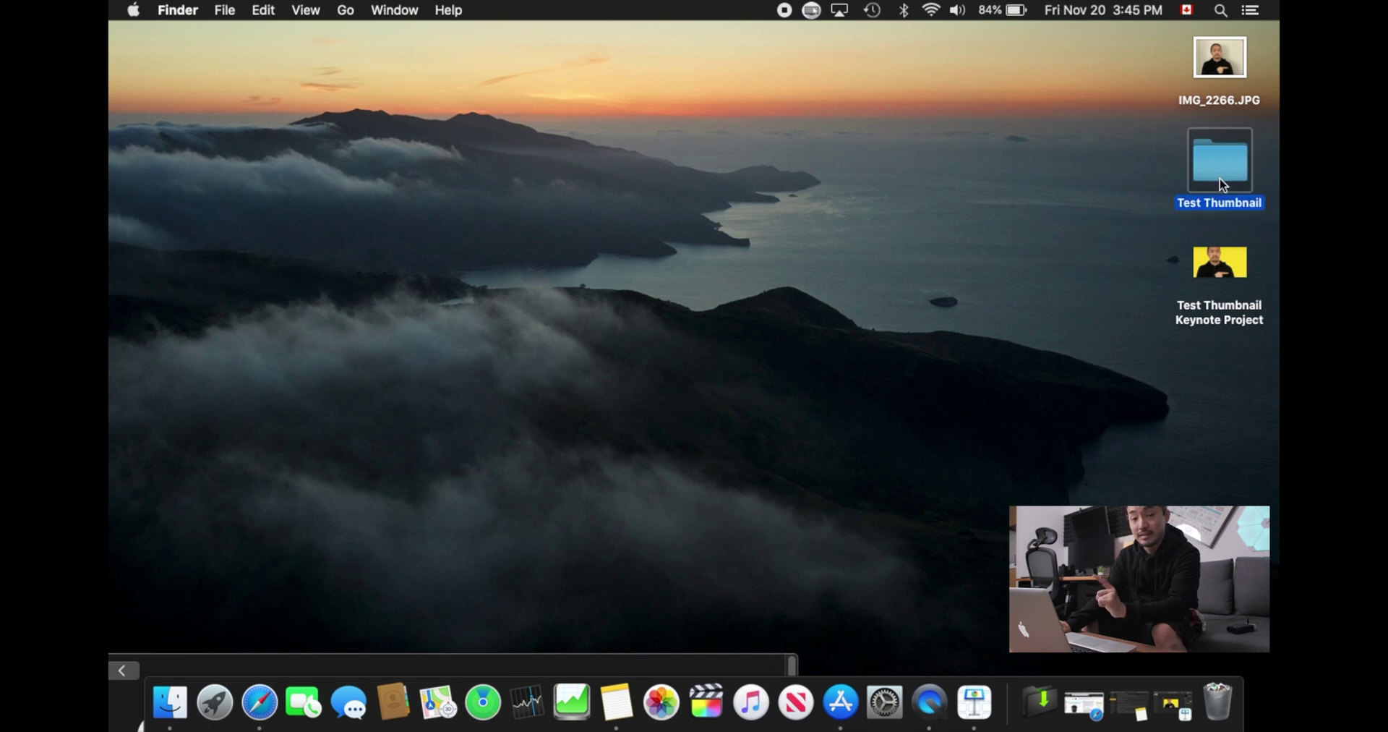
# Step: Open the Test Thumbnail folder and select the exported Test Thumbnail.001.jpeg image
pyautogui.doubleClick(1224, 179)
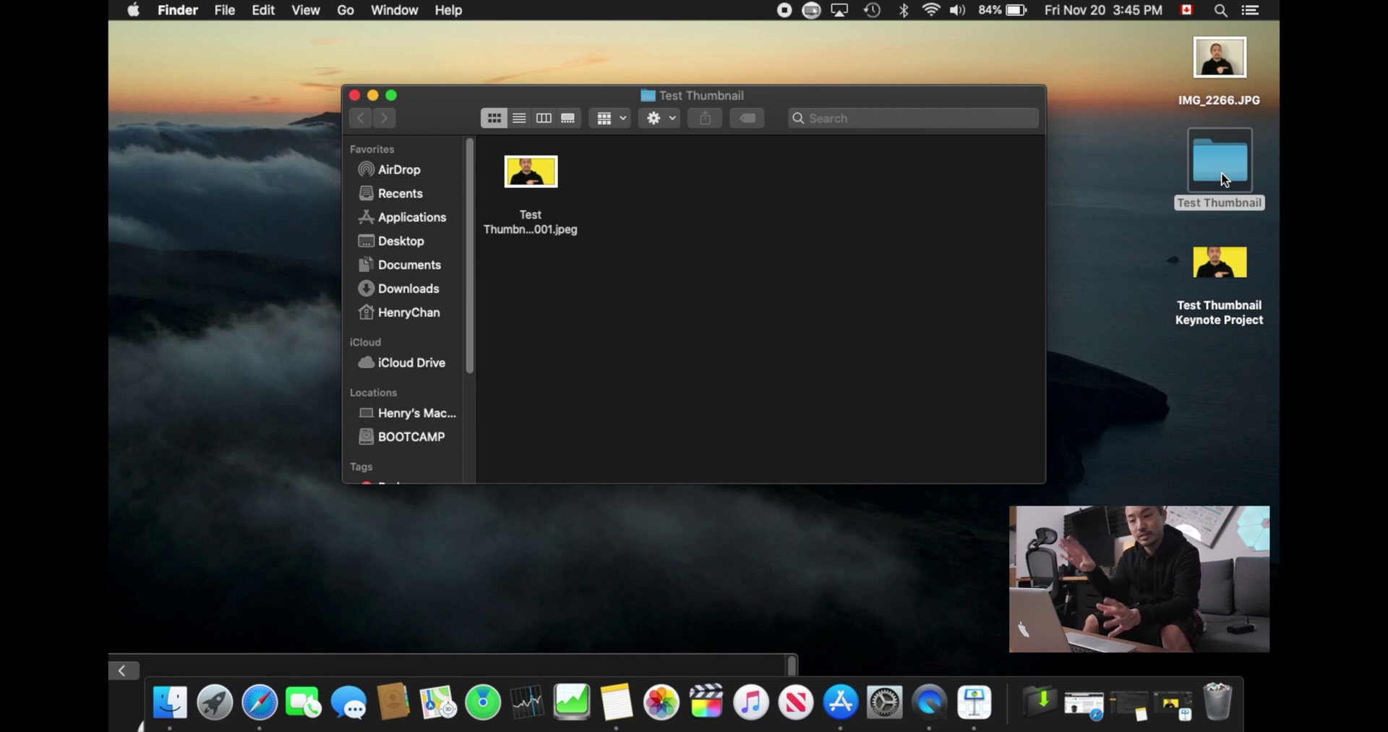
pyautogui.click(536, 184)
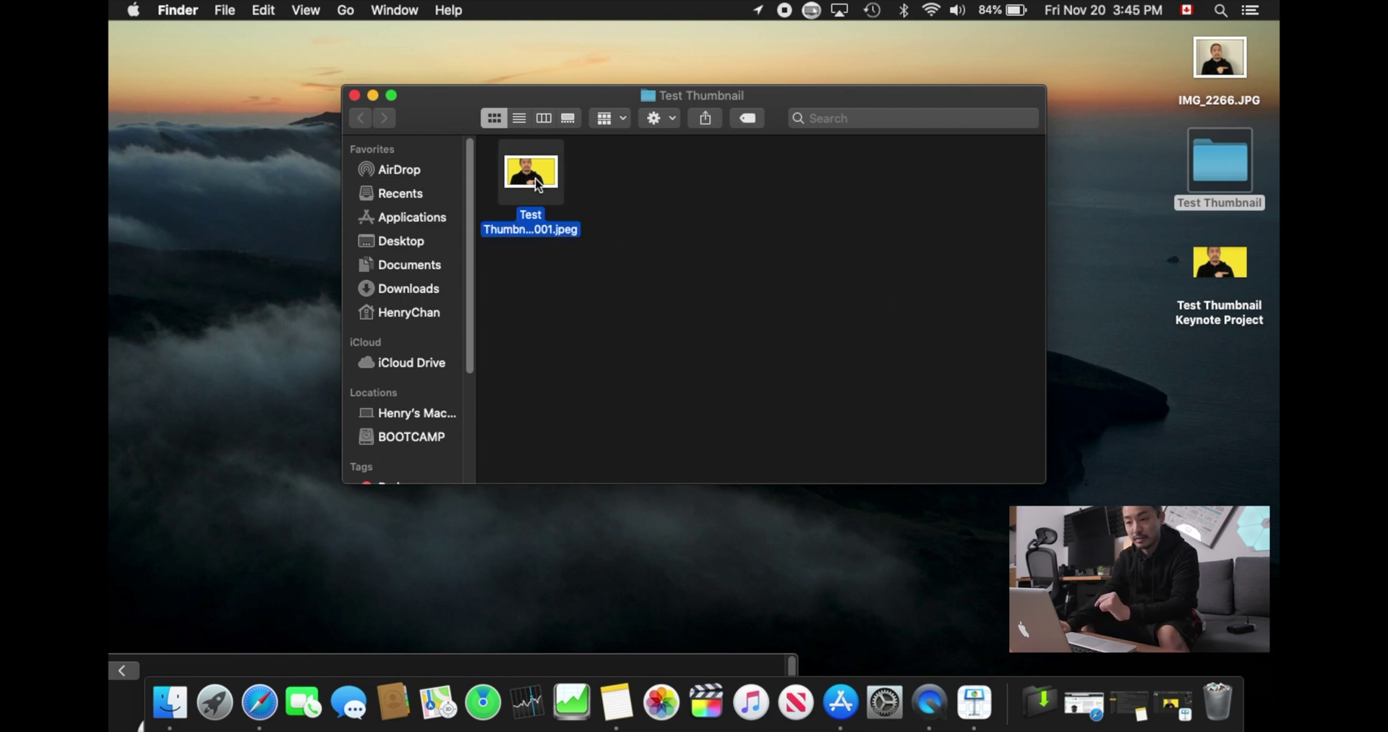